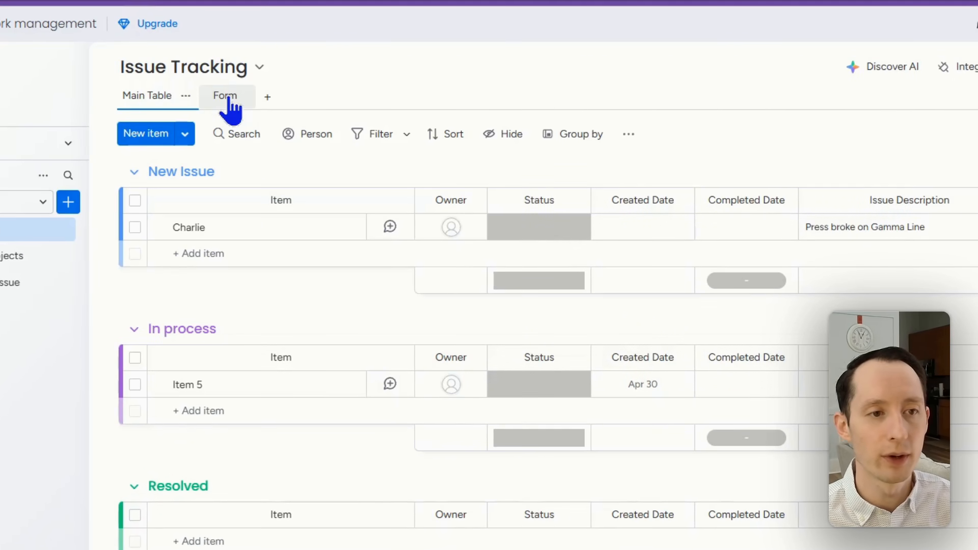
# - Open the Issue Tracking board's form view and look over the board view types that can be added
pyautogui.click(228, 98)
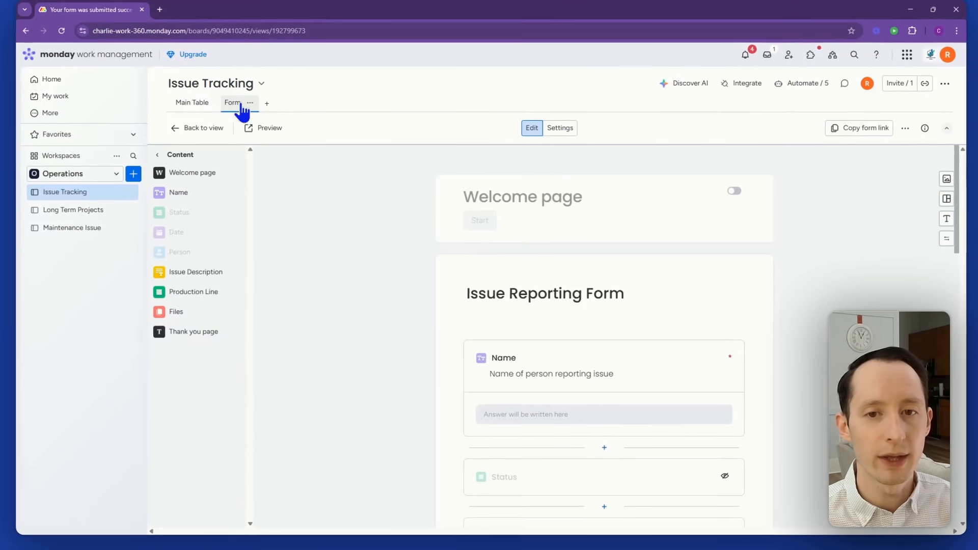
pyautogui.click(266, 104)
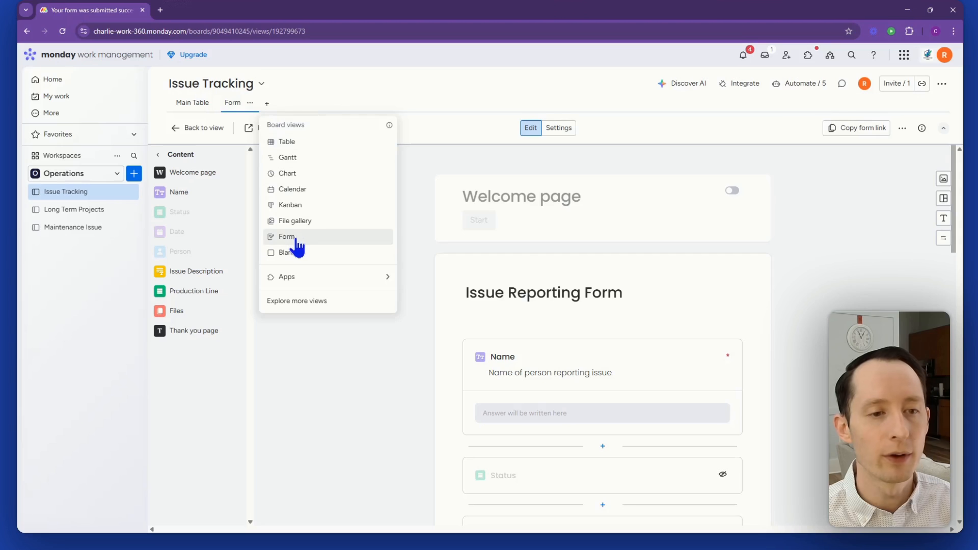
pyautogui.click(284, 98)
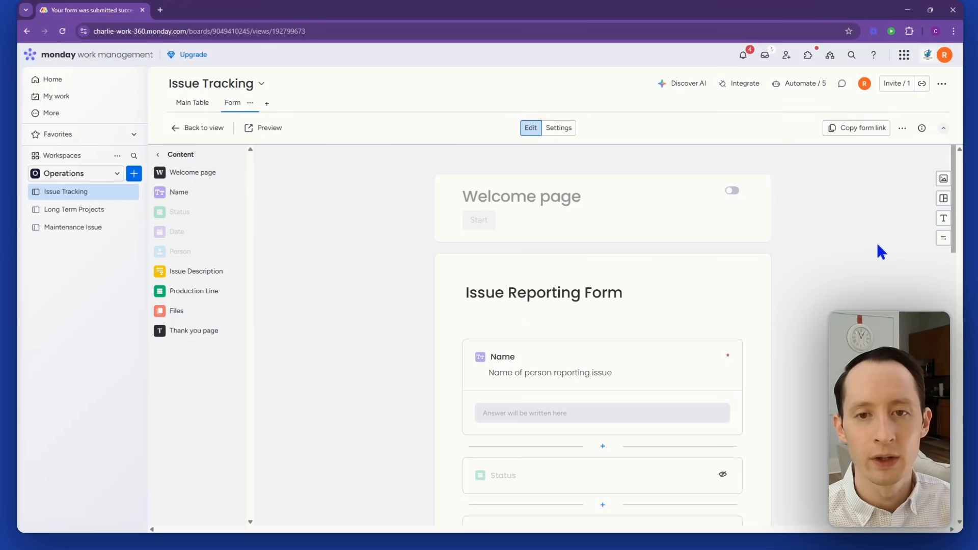
# - Examine the Issue Reporting Form's questions and the question types that can be added below the Name question
pyautogui.scroll(-4, 873, 243)
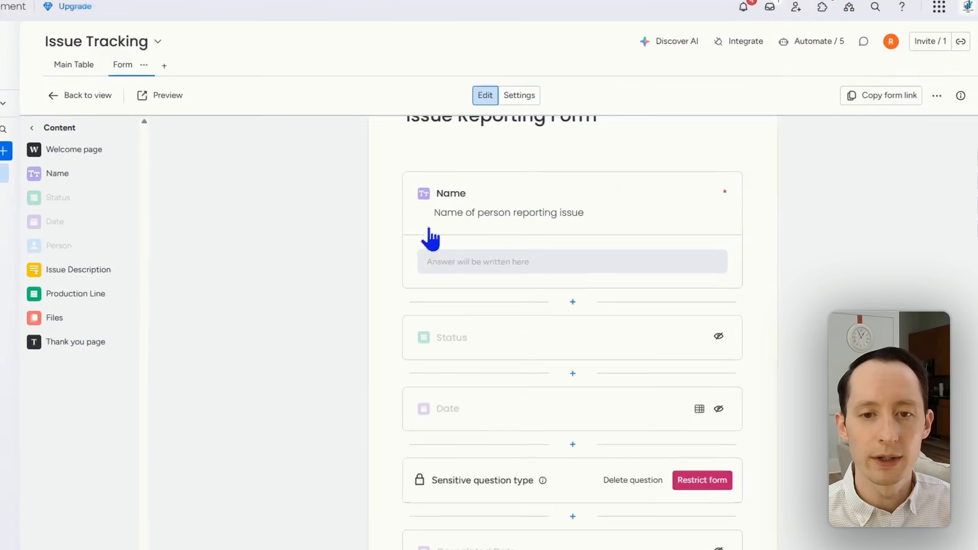
pyautogui.click(572, 302)
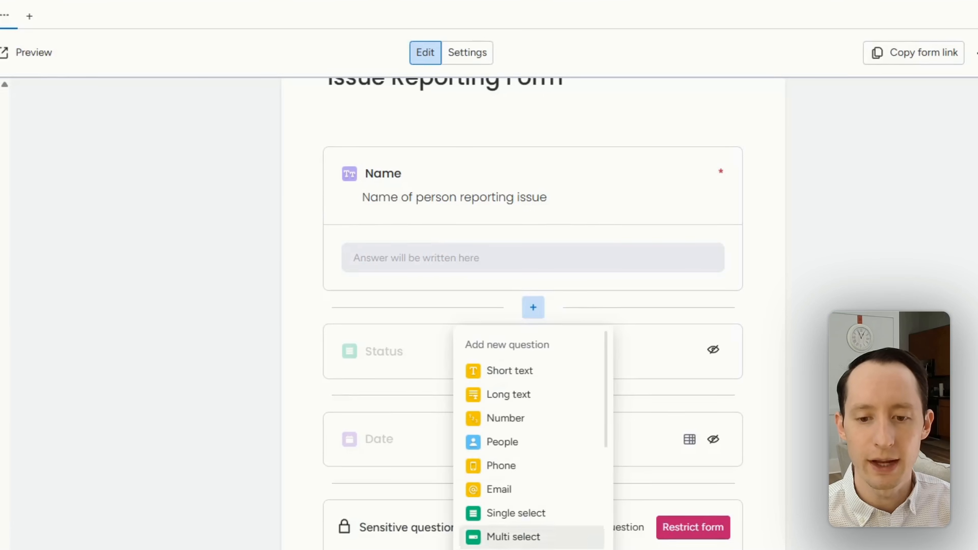
pyautogui.click(818, 275)
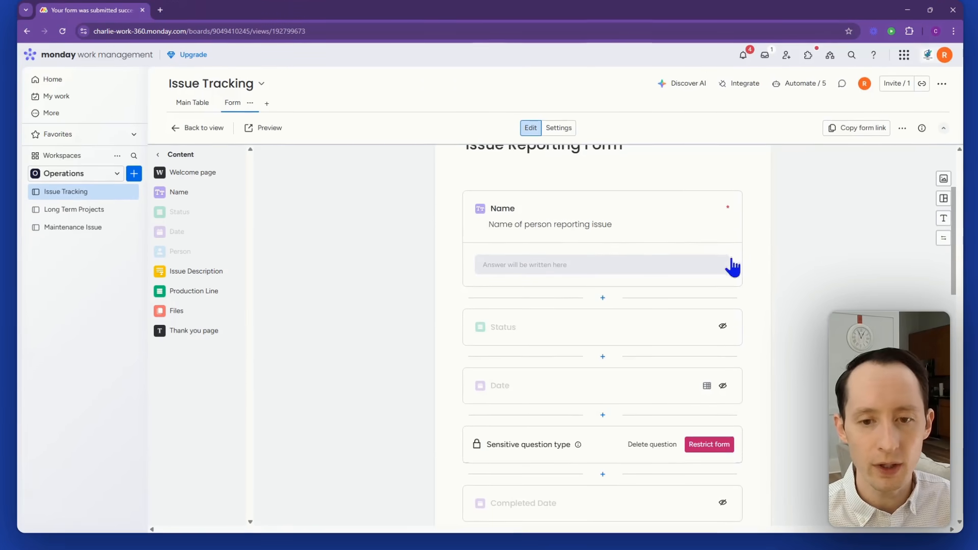
pyautogui.scroll(-3, 733, 265)
pyautogui.scroll(-8, 564, 267)
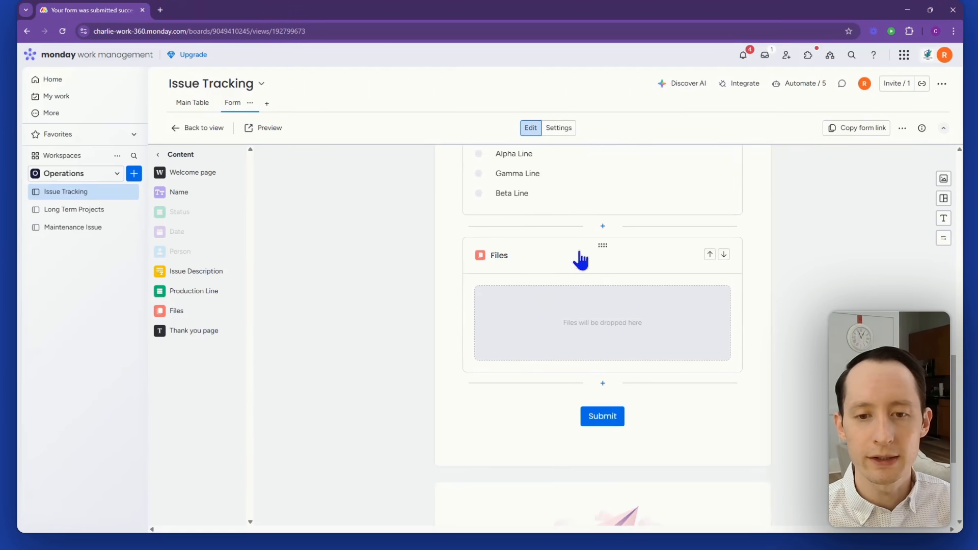
pyautogui.scroll(12, 579, 261)
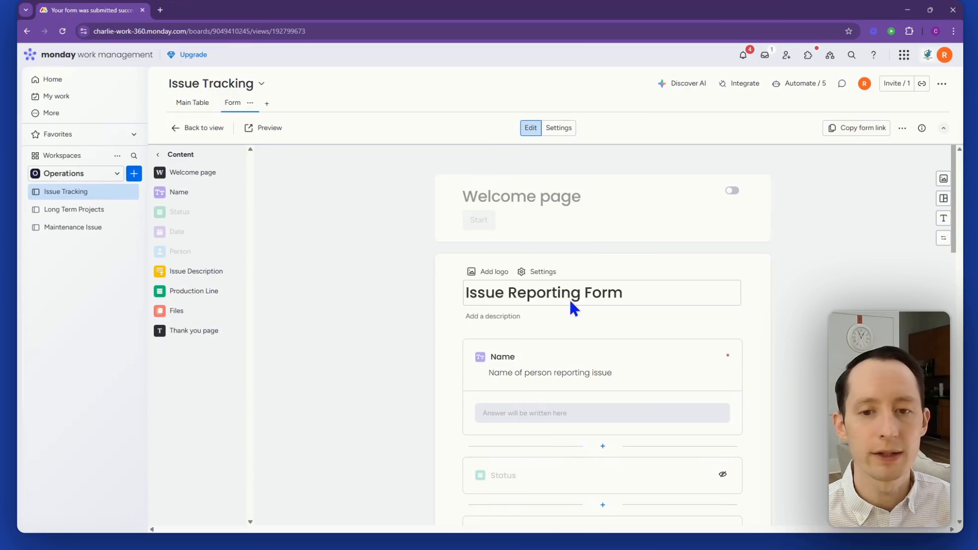
# - Preview the Issue Reporting Form through to its submit section and close the preview
pyautogui.click(264, 132)
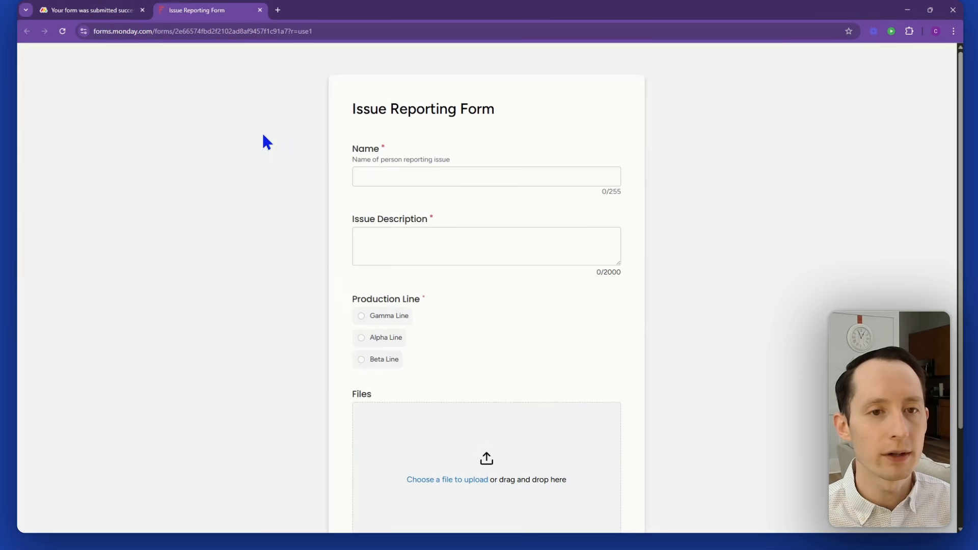
pyautogui.scroll(-2, 257, 112)
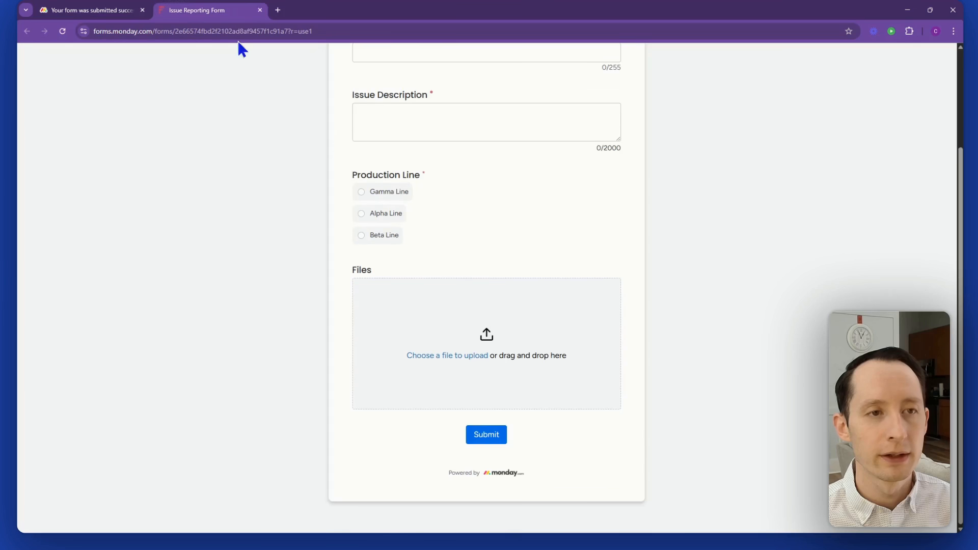
pyautogui.click(260, 10)
# - Copy the Issue Reporting Form's link and open it in a new browser tab
pyautogui.click(833, 129)
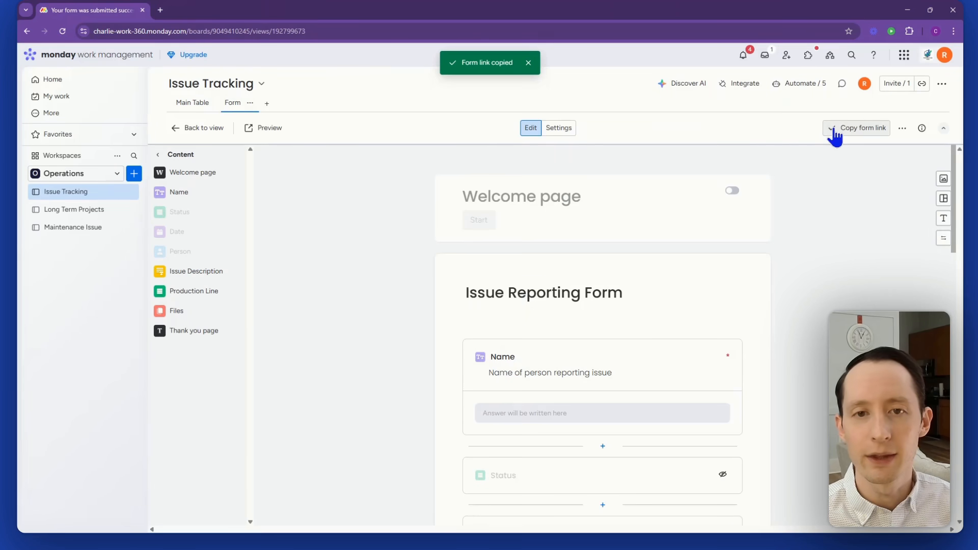
pyautogui.click(160, 11)
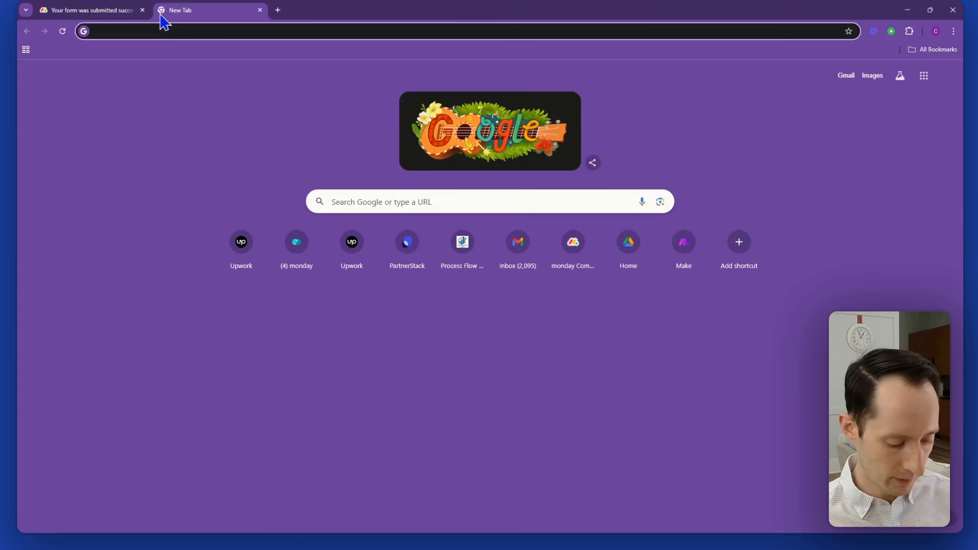
pyautogui.hotkey('ctrl', 'v')
pyautogui.press('Return')
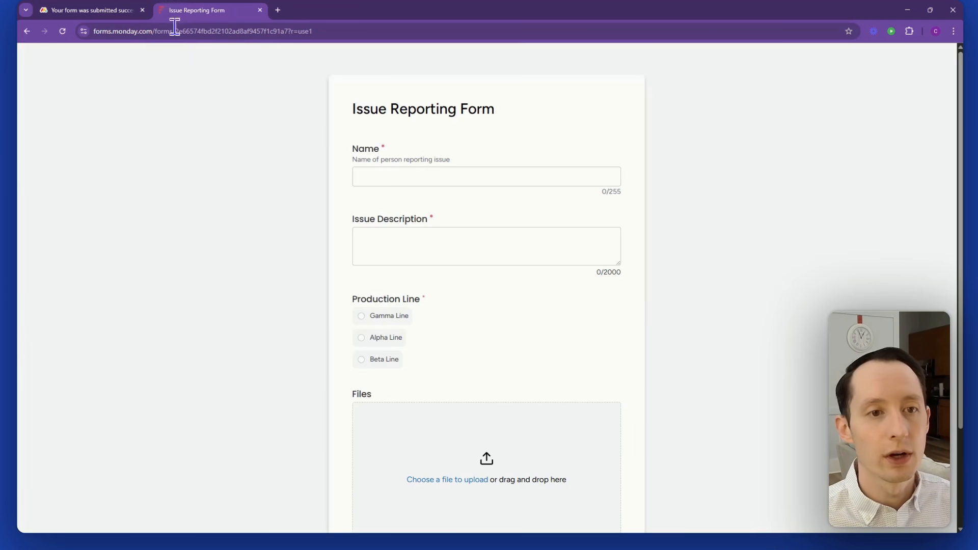
# - Enter the reporter's name and the issue description "Press broke on Beta Line" in the form
pyautogui.click(425, 177)
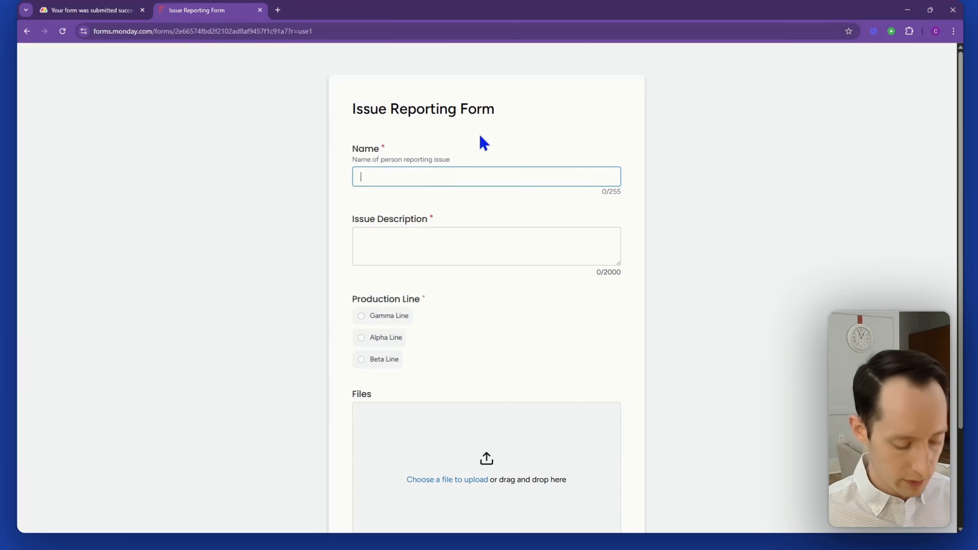
pyautogui.write('Charlie')
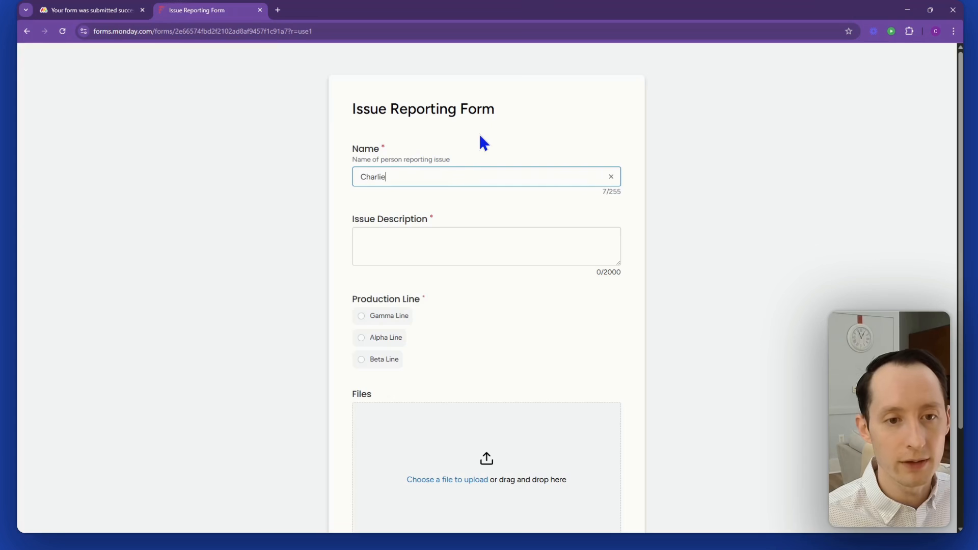
pyautogui.click(419, 249)
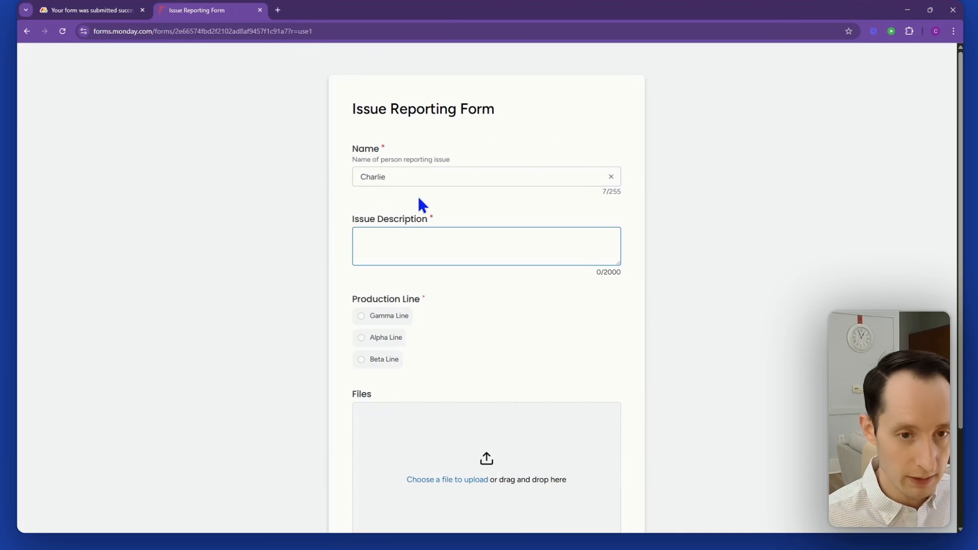
pyautogui.write('Press b')
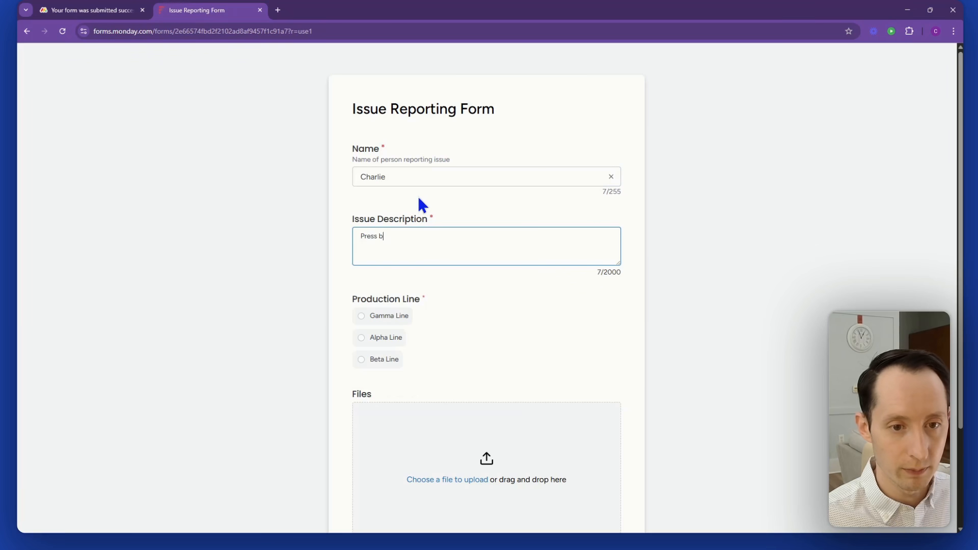
pyautogui.write('roke on Be')
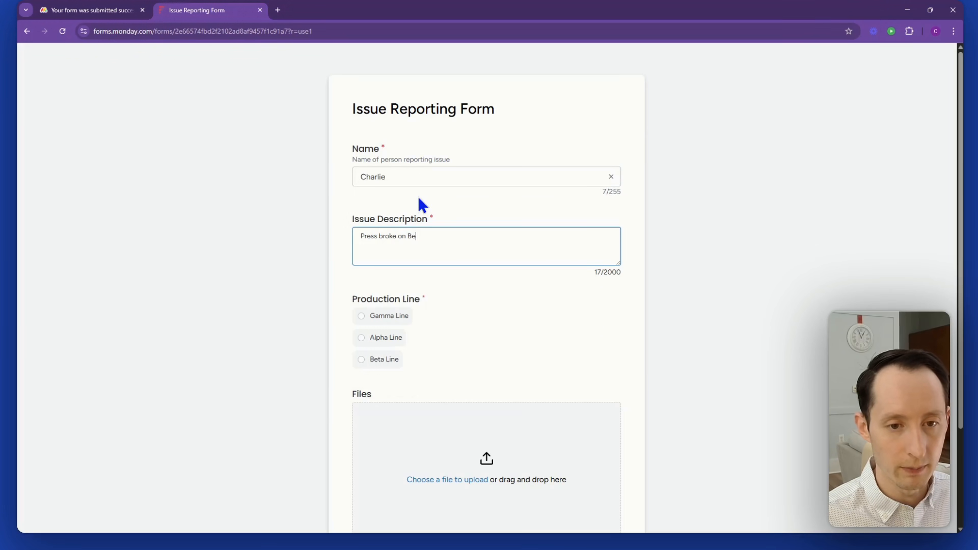
pyautogui.write('ta Line')
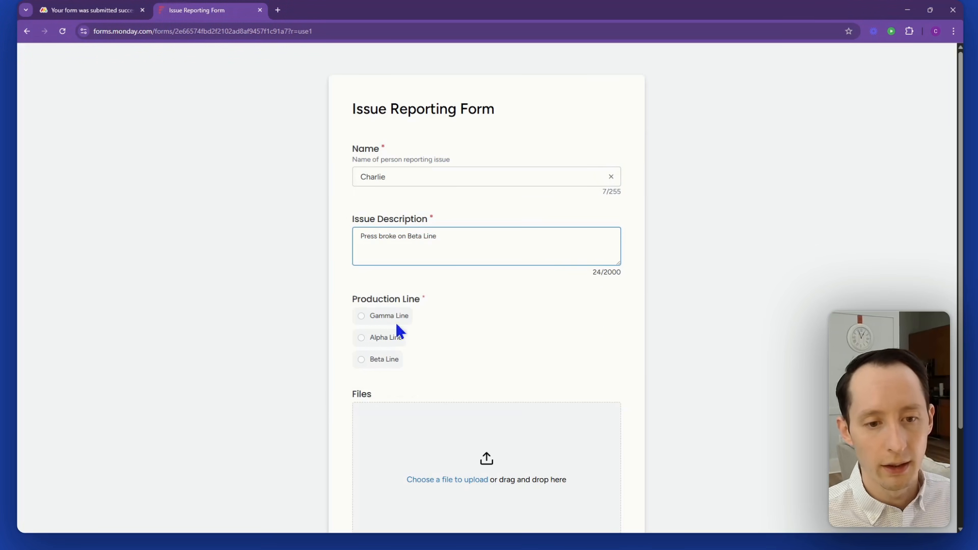
# - Choose Beta Line as the production line and submit the form without attaching a file
pyautogui.click(363, 359)
pyautogui.scroll(-2, 486, 323)
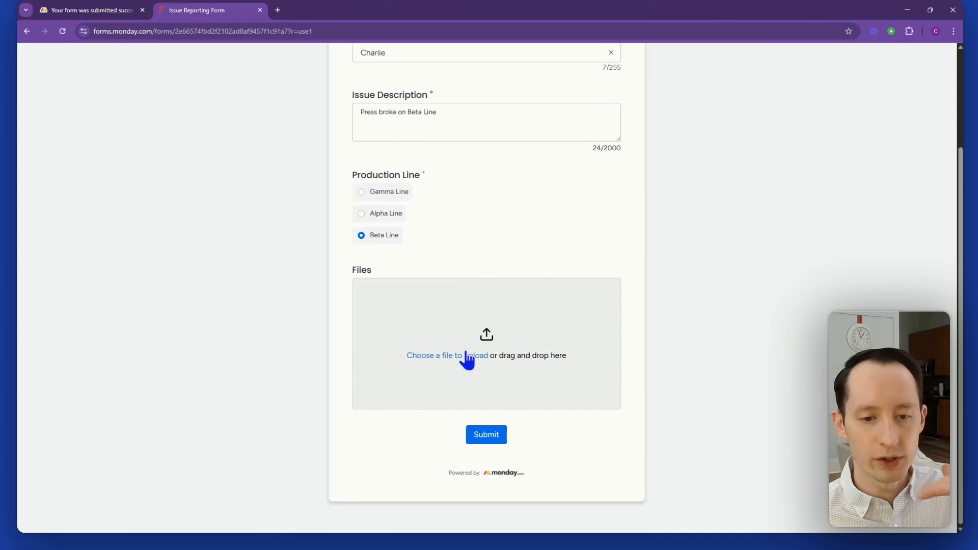
pyautogui.click(491, 438)
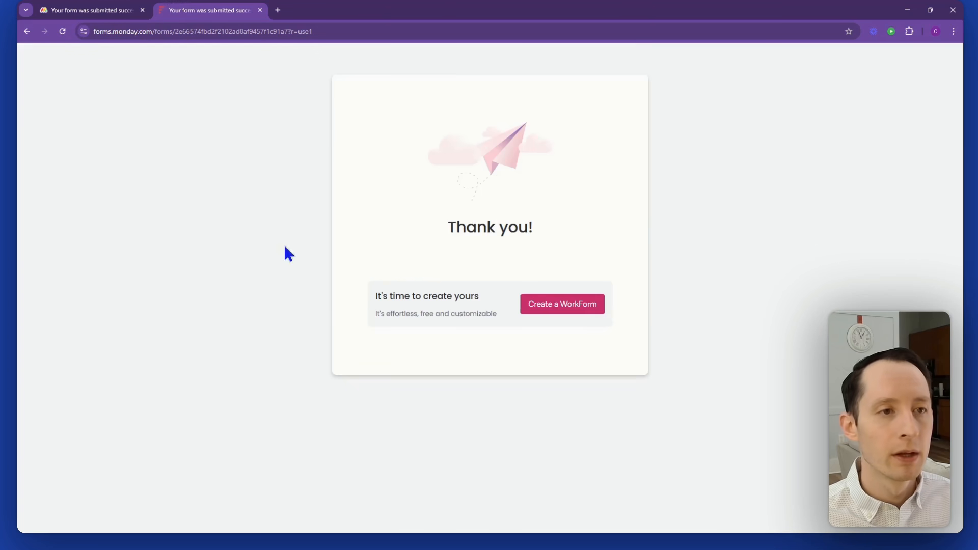
# - Return to the Issue Tracking board's main table and review the submitted item in the New Issue group
pyautogui.click(114, 11)
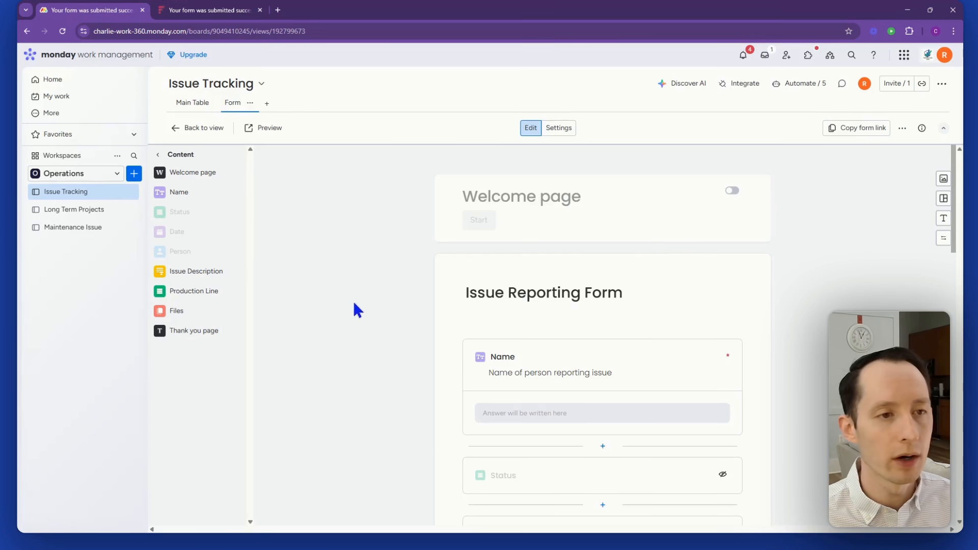
pyautogui.click(186, 105)
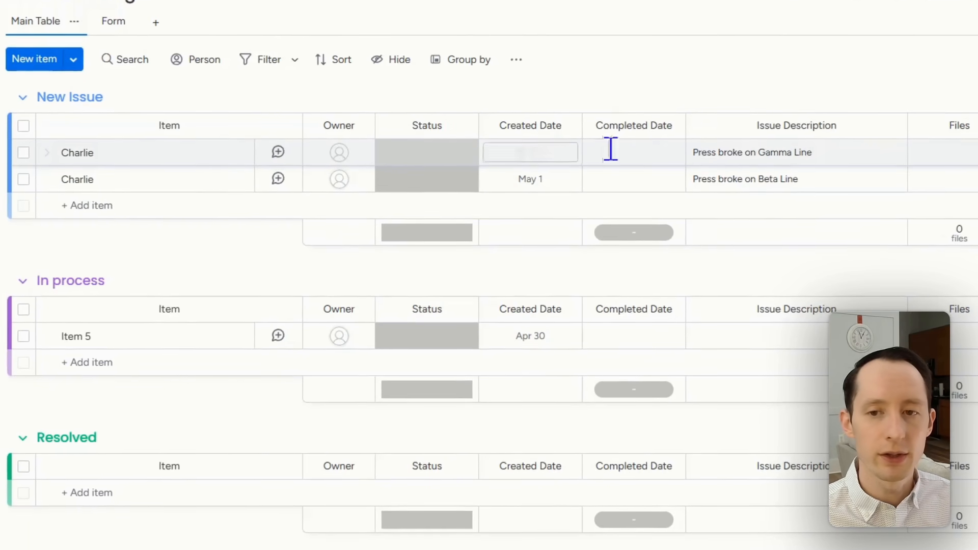
pyautogui.click(659, 186)
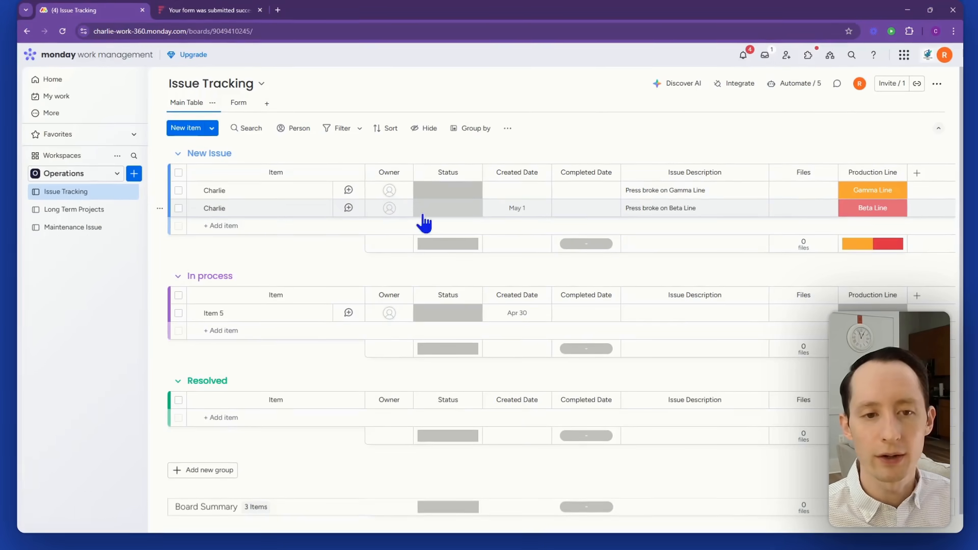
# - Assign the first suggested person as owner of the "Press broke on Beta Line" item
pyautogui.click(522, 209)
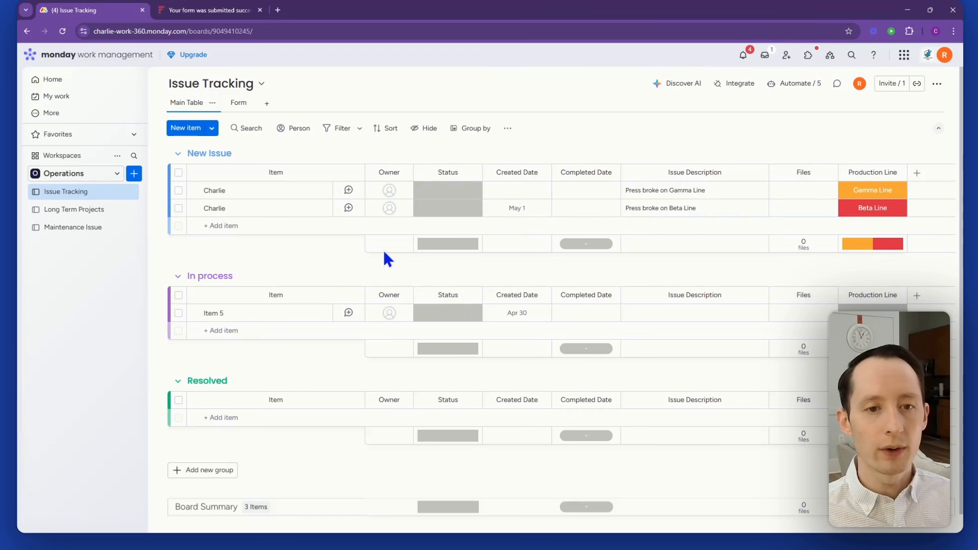
pyautogui.click(387, 208)
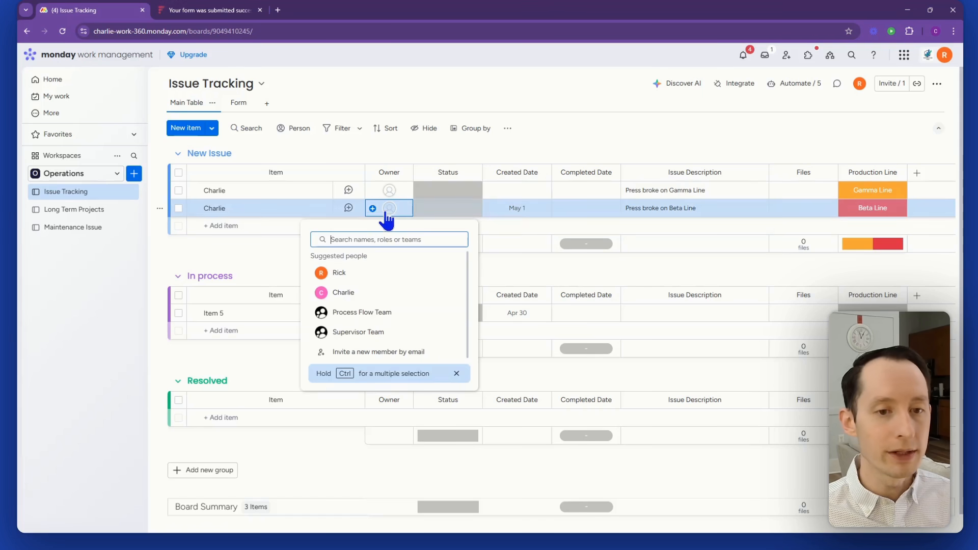
pyautogui.click(374, 278)
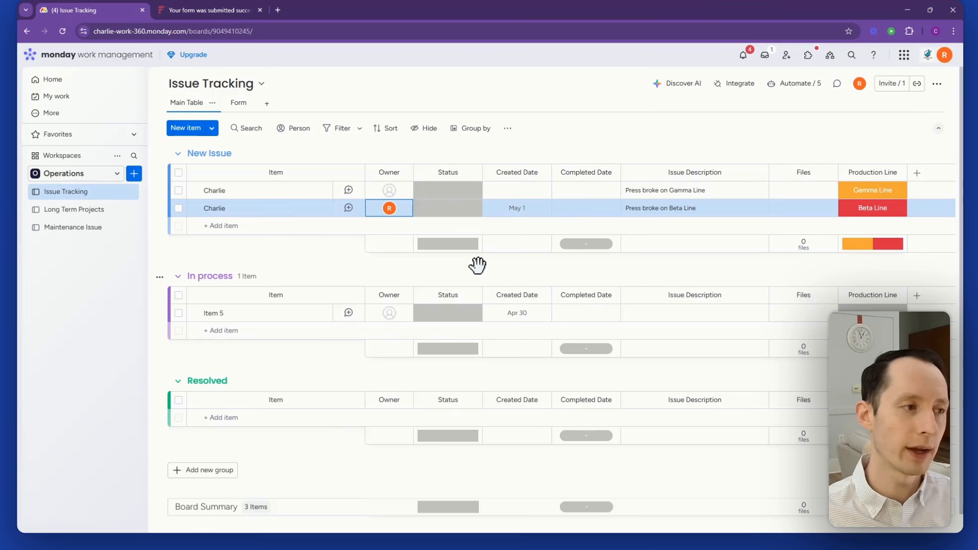
# - Start a new automation for the Issue Tracking board, triggered when an item is created
pyautogui.click(799, 85)
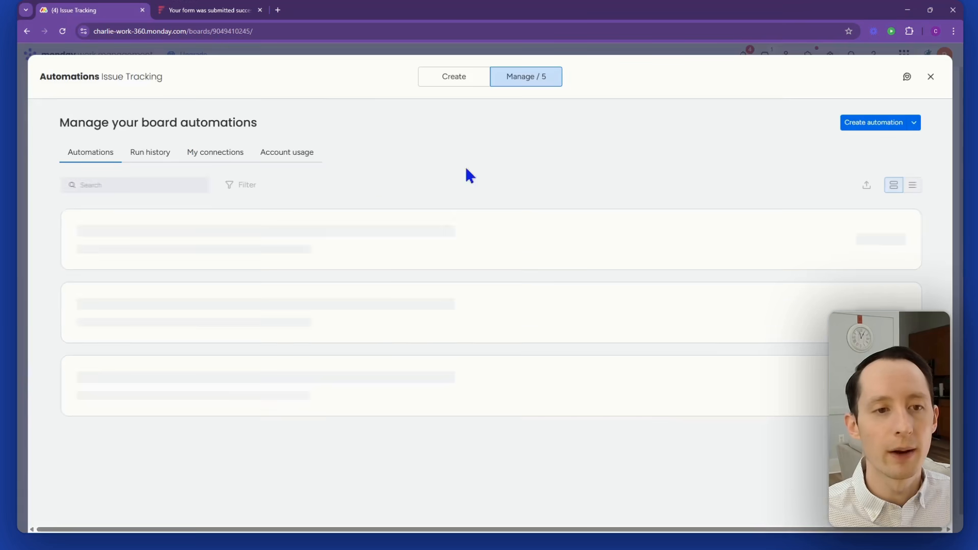
pyautogui.click(873, 123)
pyautogui.click(293, 149)
pyautogui.click(275, 215)
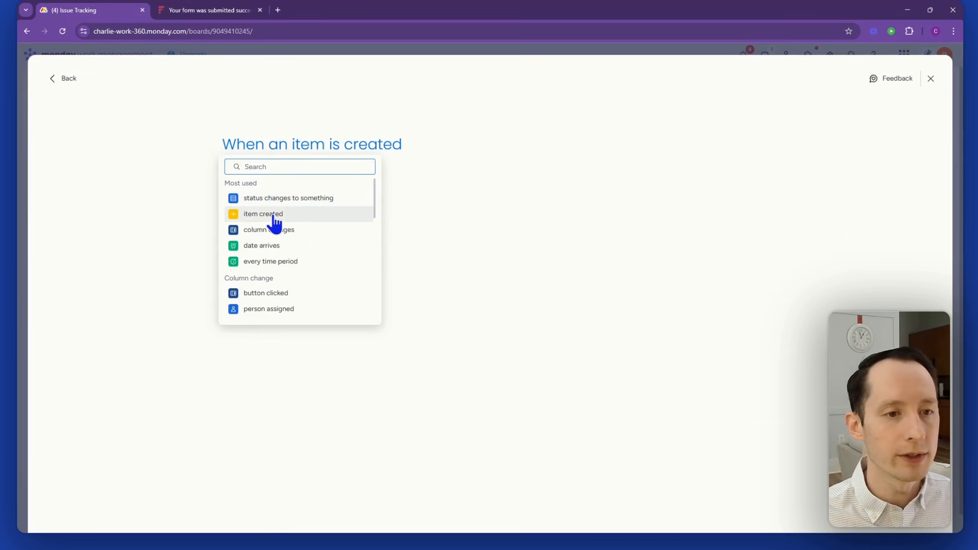
# - Add a condition so the automation only runs if Production Line is Alpha Line
pyautogui.click(723, 144)
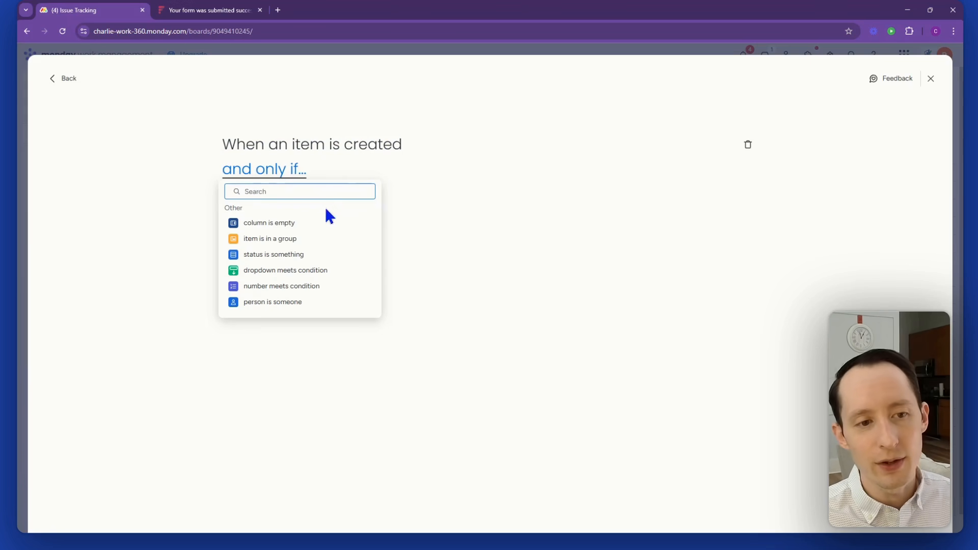
pyautogui.click(306, 254)
pyautogui.click(328, 173)
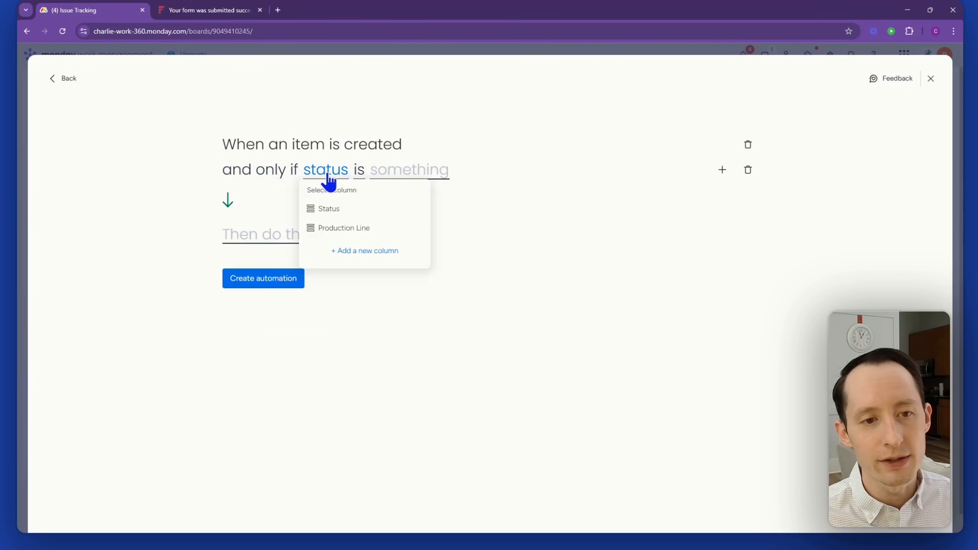
pyautogui.click(337, 210)
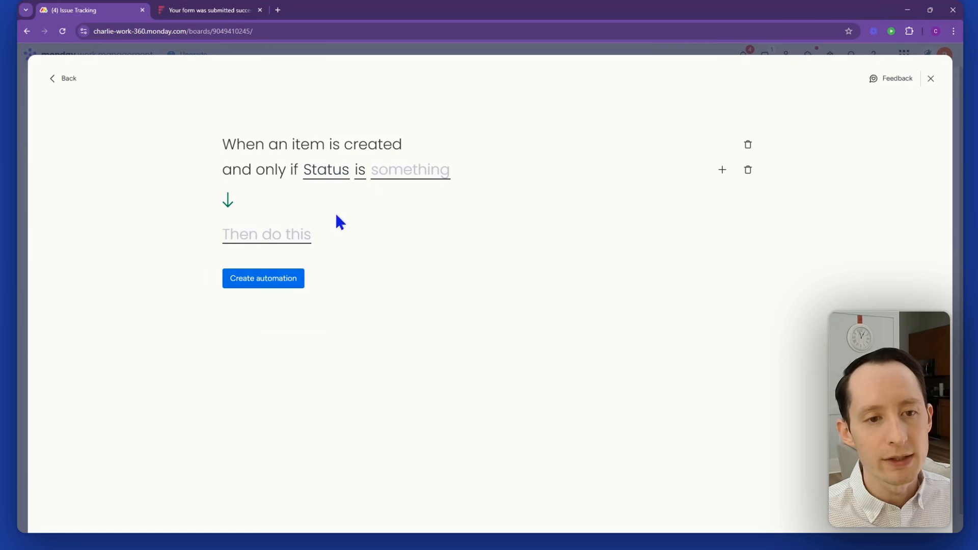
pyautogui.click(328, 176)
pyautogui.click(333, 227)
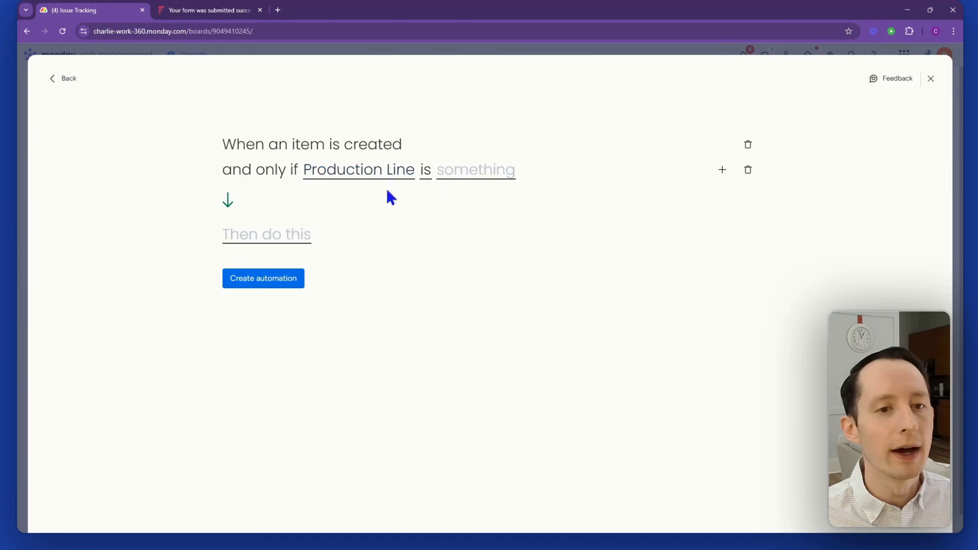
pyautogui.click(458, 176)
pyautogui.click(481, 212)
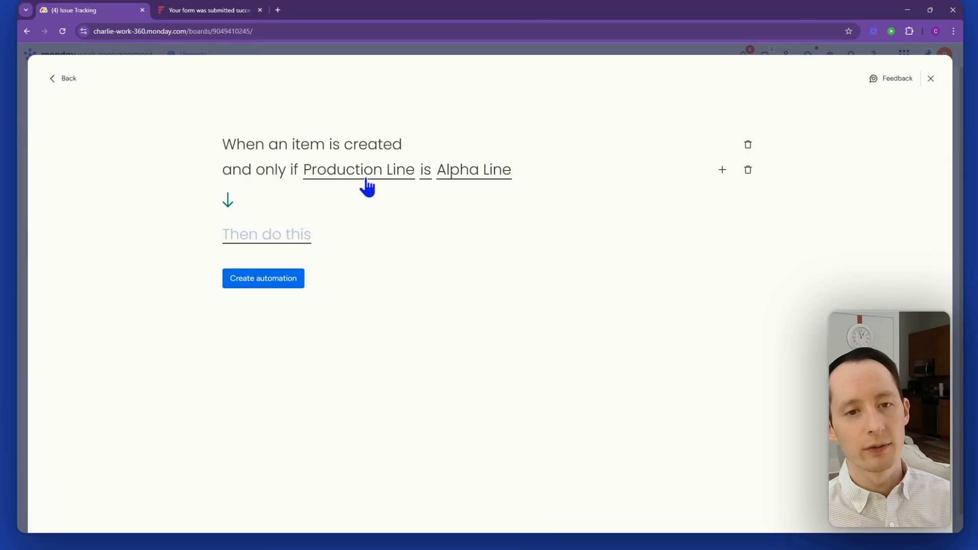
# - Add a notify action to the Alpha Line automation with Me as the recipient
pyautogui.click(292, 235)
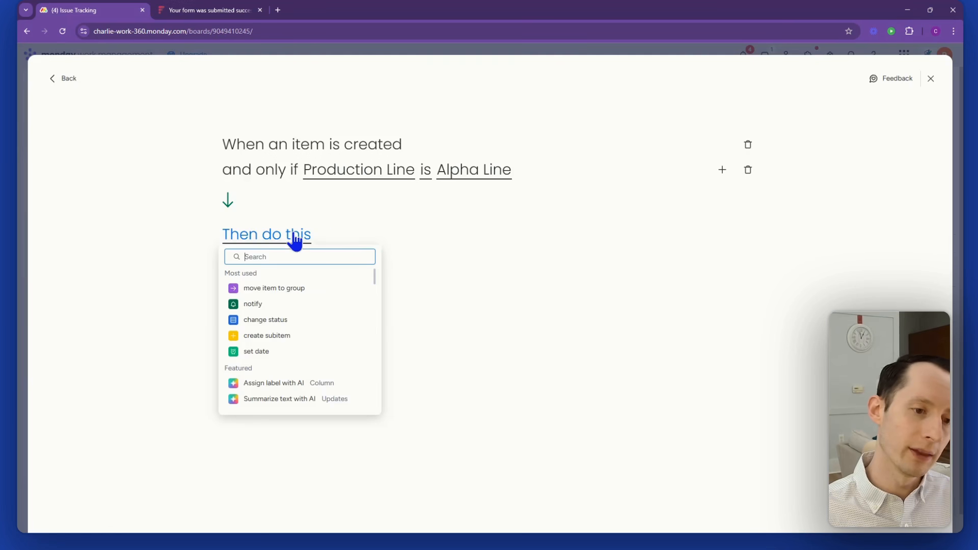
pyautogui.click(253, 305)
pyautogui.click(342, 236)
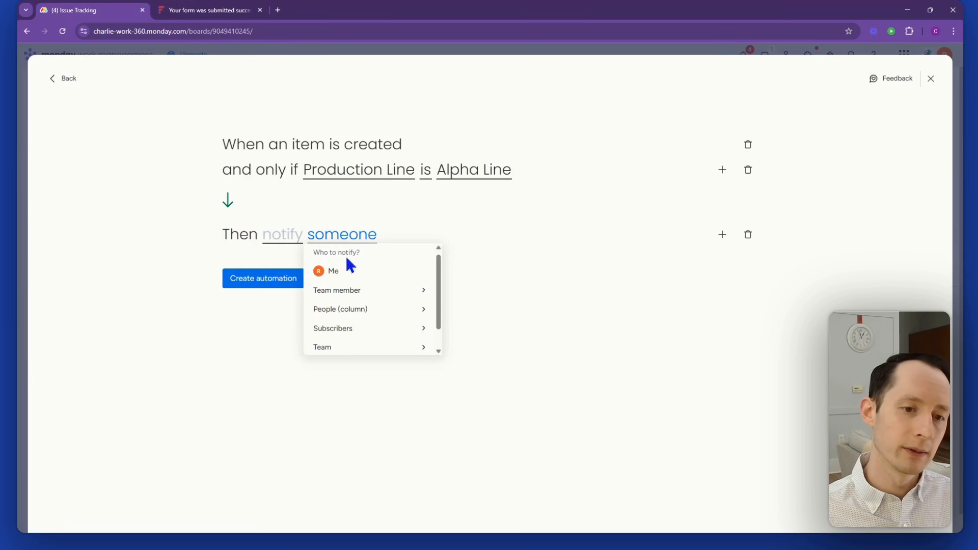
pyautogui.click(368, 274)
# - Write a notification message greeting the recipient by first name followed by "address this issue", and create the automation
pyautogui.click(287, 242)
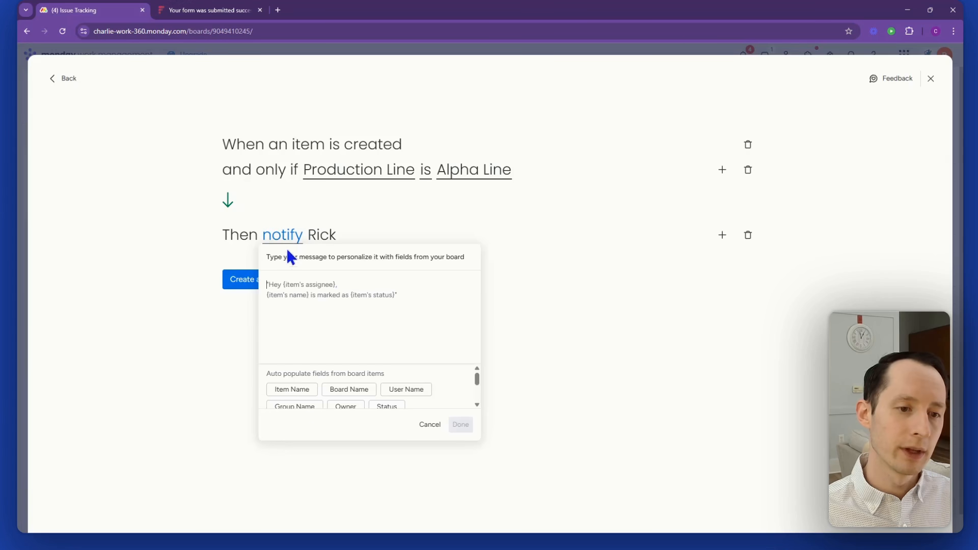
pyautogui.write('Hey')
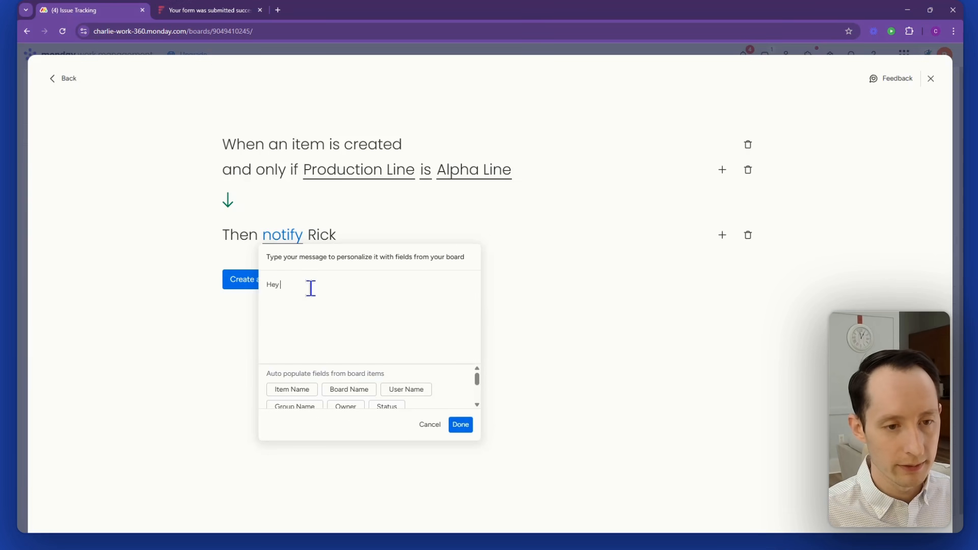
pyautogui.write(' Rick, ad')
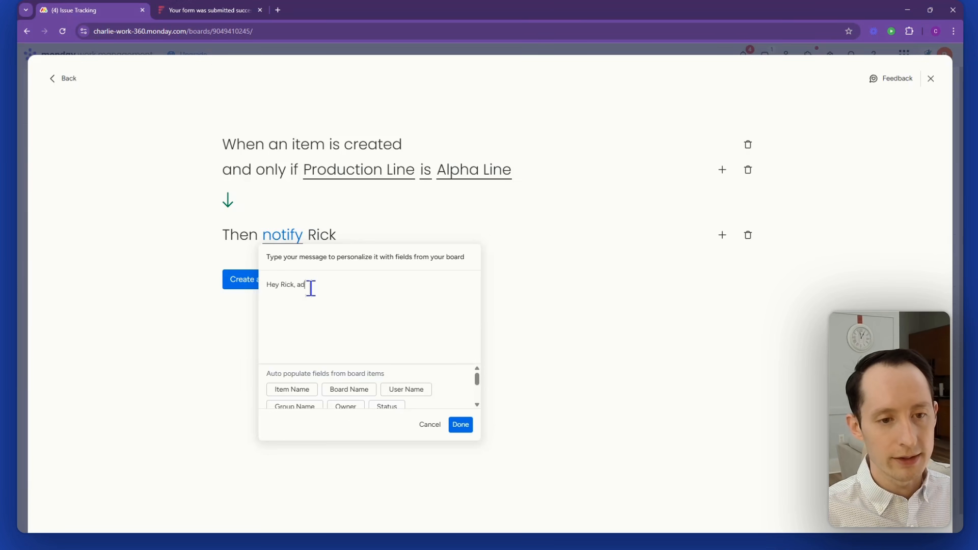
pyautogui.write('dress this issue')
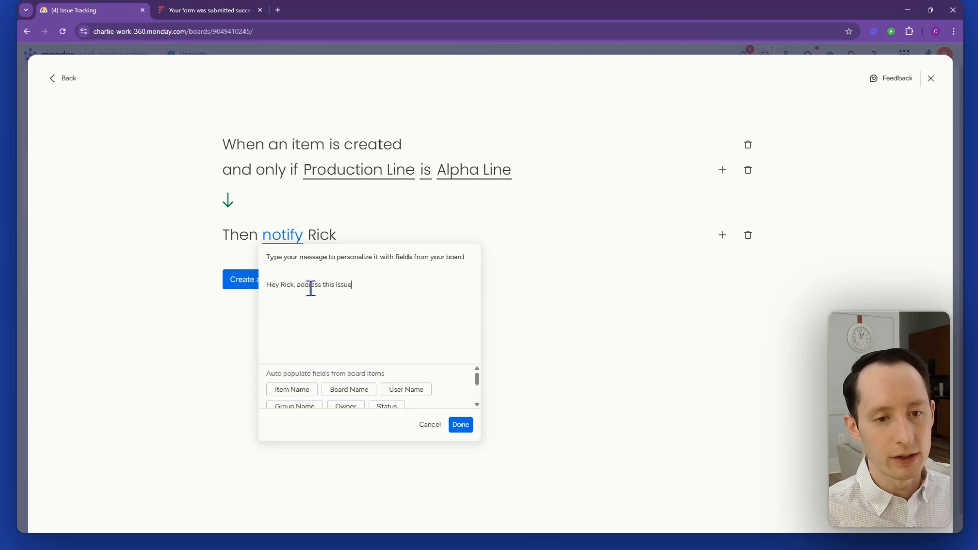
pyautogui.click(461, 427)
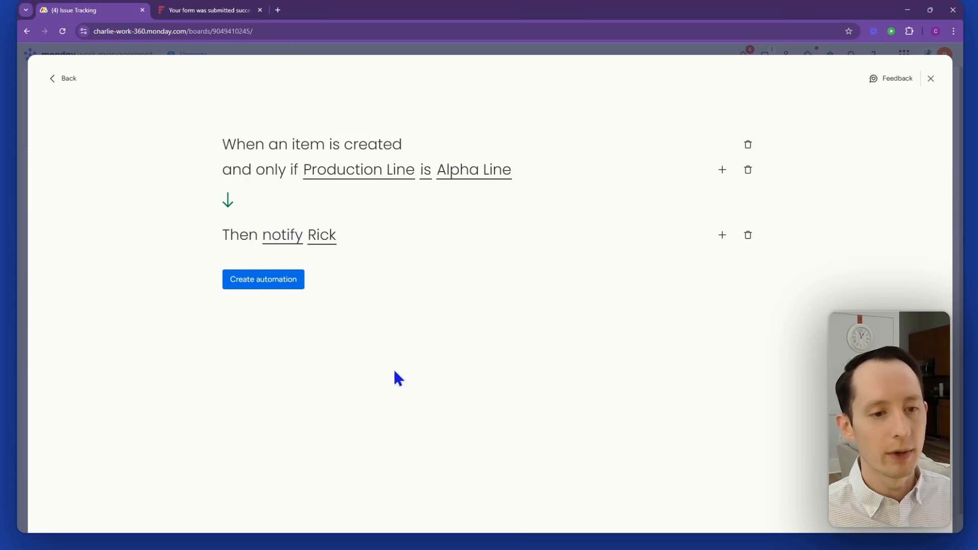
pyautogui.click(290, 292)
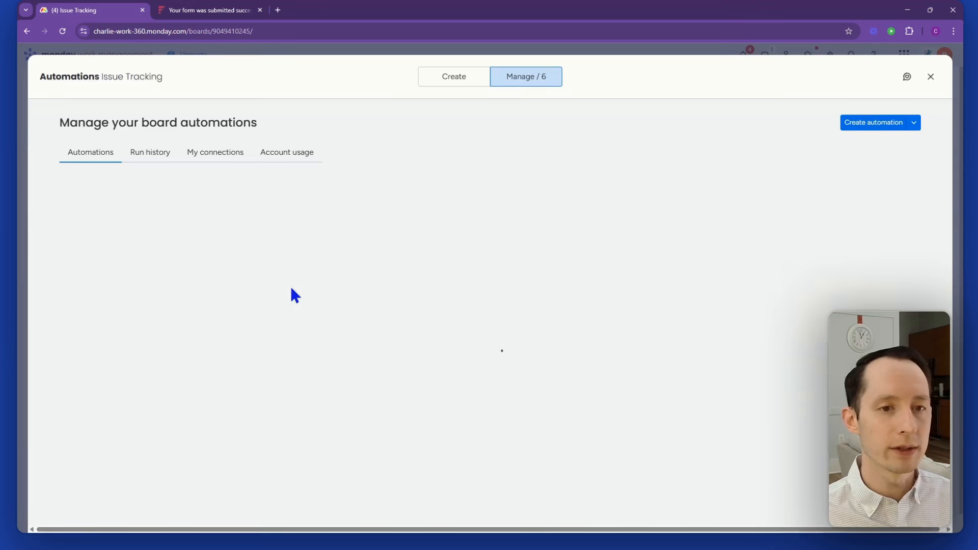
pyautogui.click(931, 76)
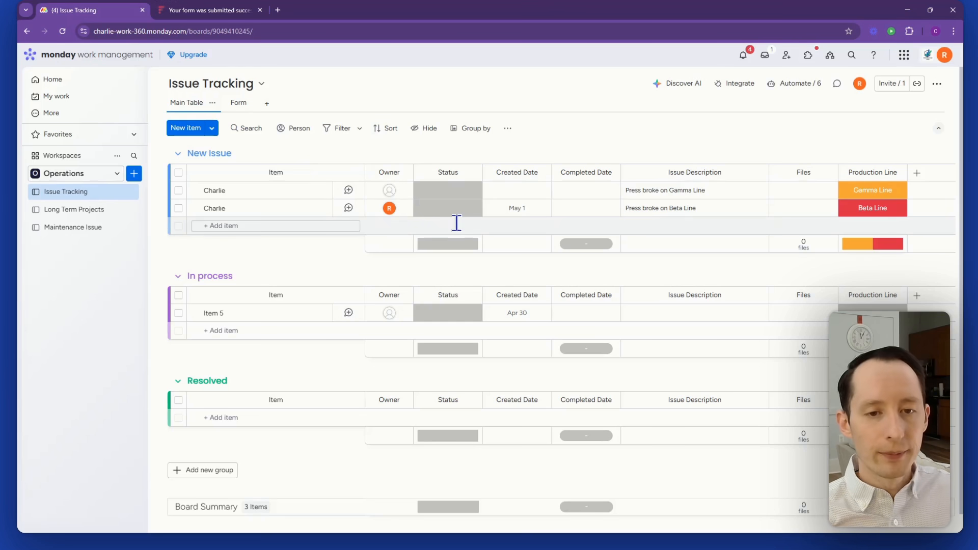
# - Set the status of the "Press broke on Gamma Line" item to Done and the "Press broke on Beta Line" item to Long Term Project
pyautogui.click(465, 197)
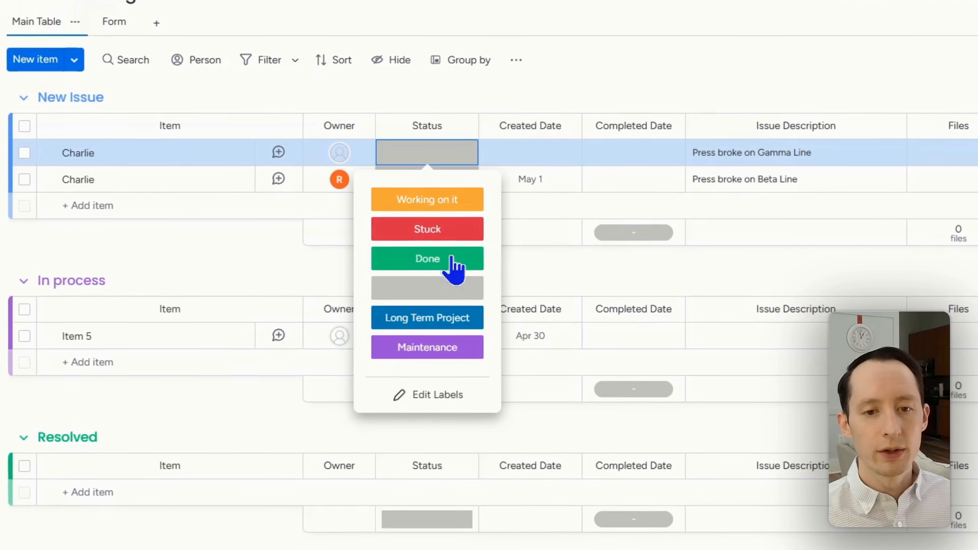
pyautogui.click(452, 259)
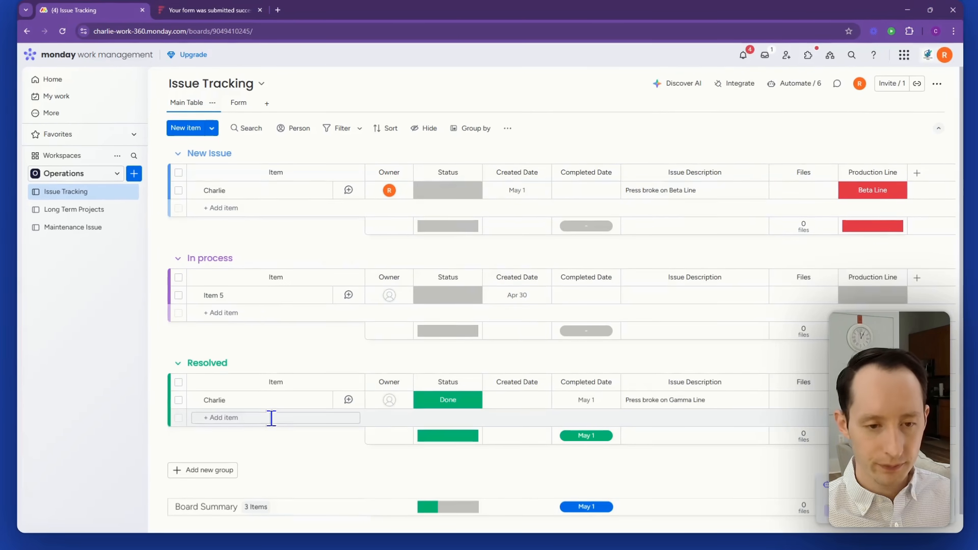
pyautogui.click(454, 193)
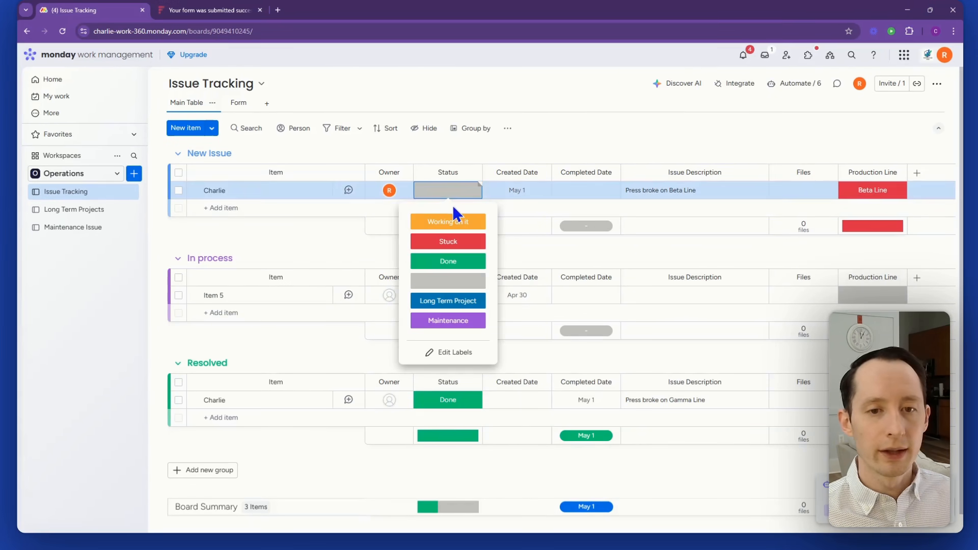
pyautogui.click(446, 302)
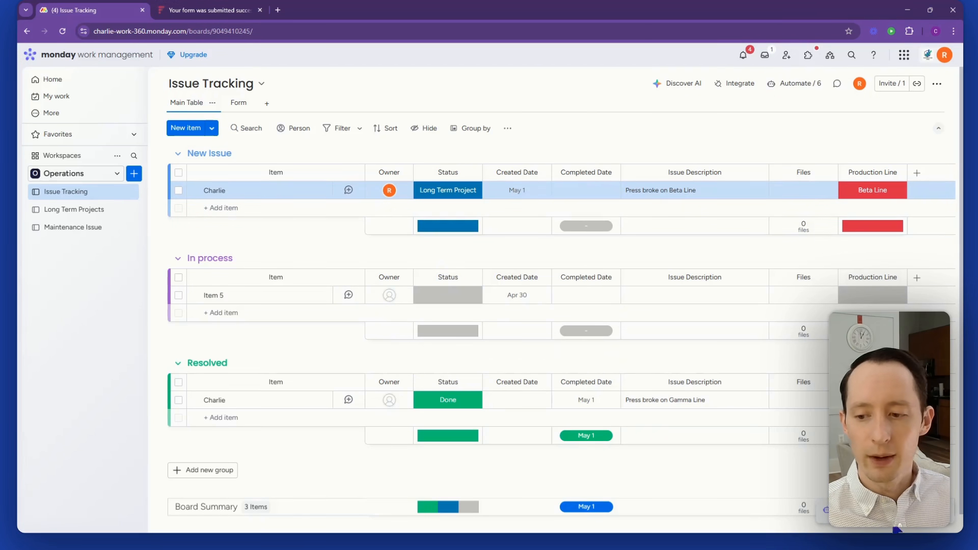
# - On the Long Term Projects board, start an automation from scratch triggered when an item is moved to this board
pyautogui.click(80, 214)
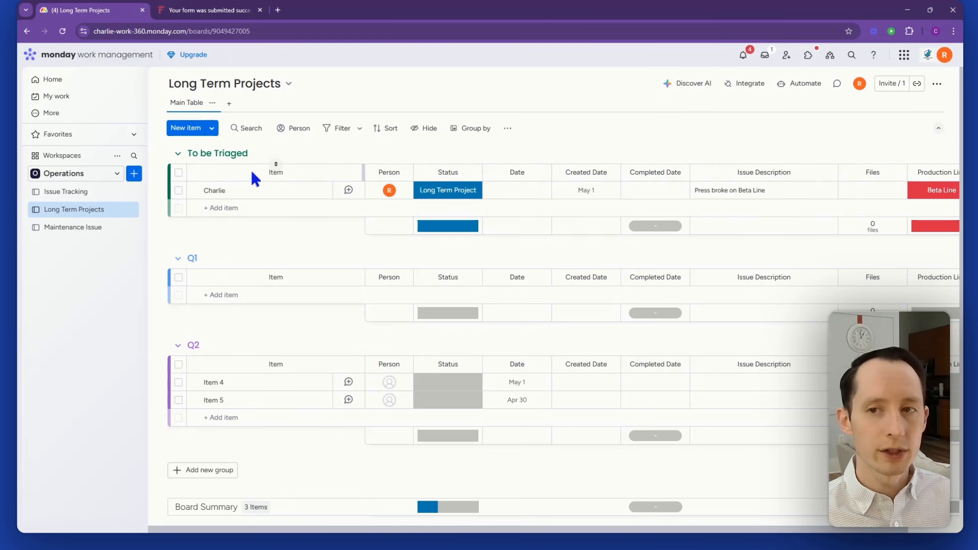
pyautogui.click(795, 87)
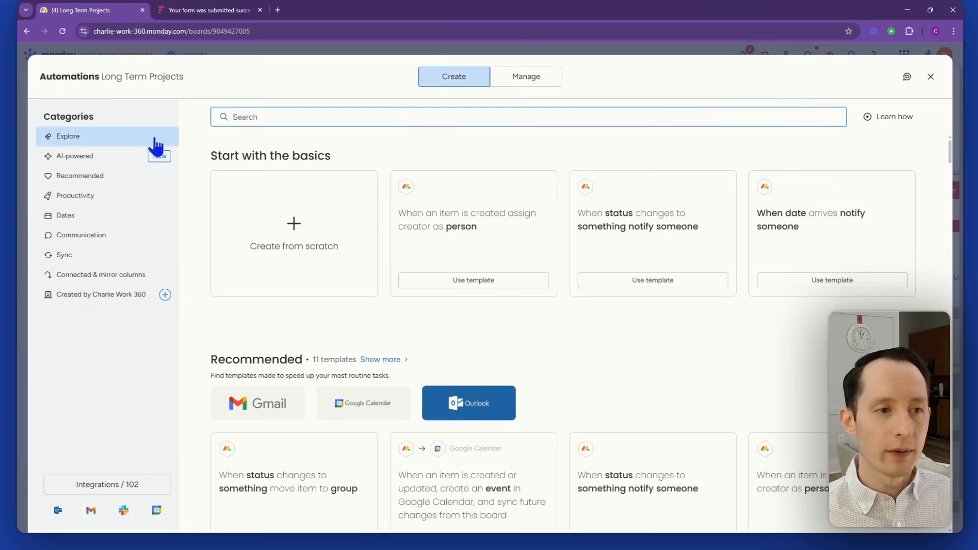
pyautogui.click(322, 201)
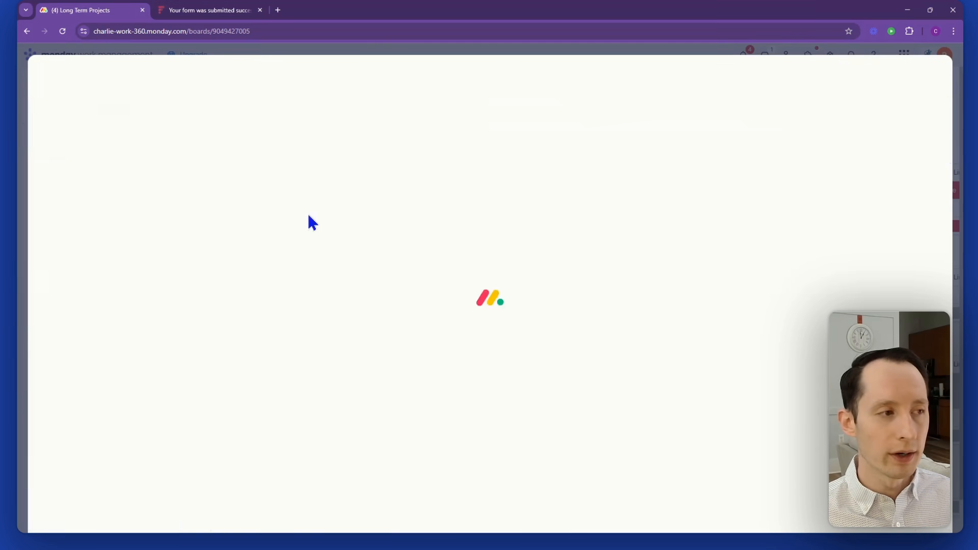
pyautogui.click(281, 148)
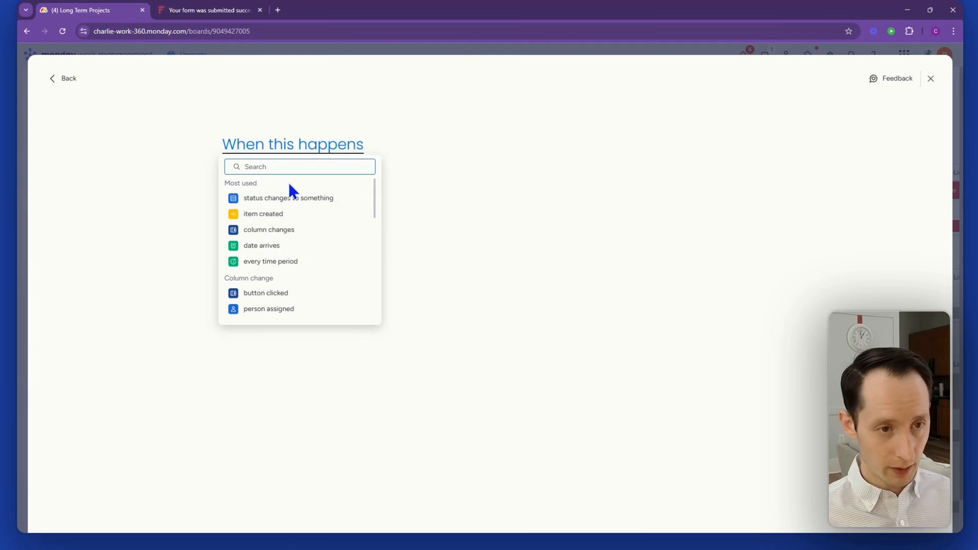
pyautogui.write('moved')
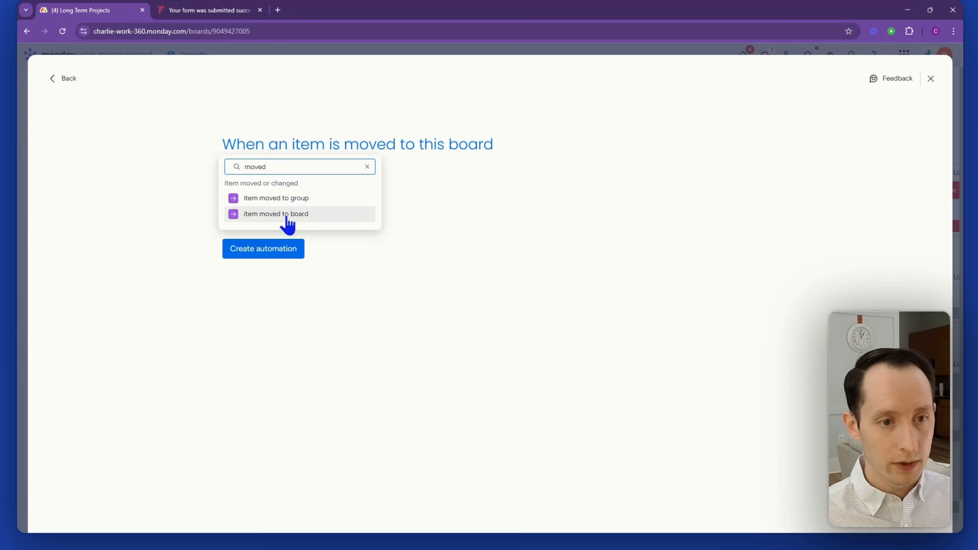
pyautogui.click(285, 214)
# - Add a notify action to the Long Term Projects automation with Me as the recipient
pyautogui.click(265, 279)
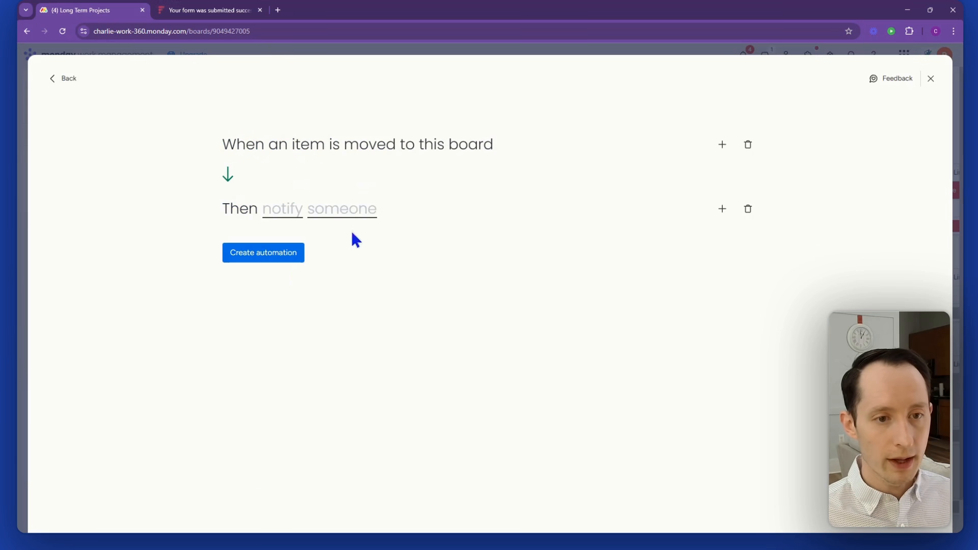
pyautogui.click(329, 213)
pyautogui.click(341, 247)
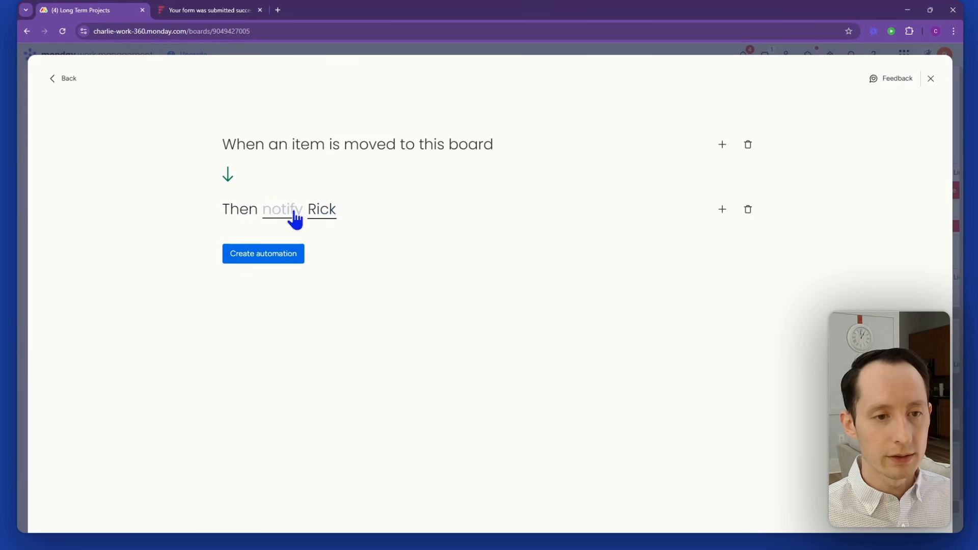
# - Write the notification message "Hey long term project added" and create the automation
pyautogui.click(295, 217)
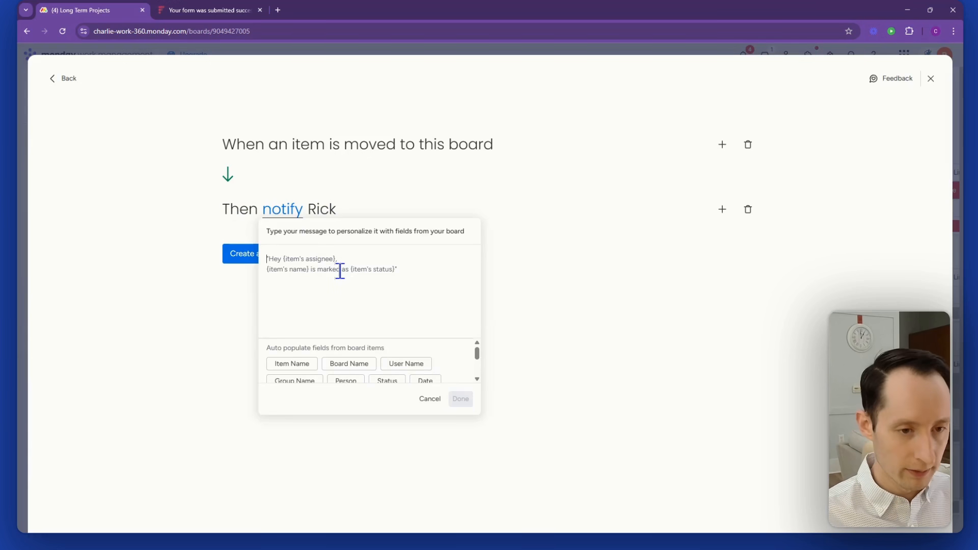
pyautogui.write('Hey long t')
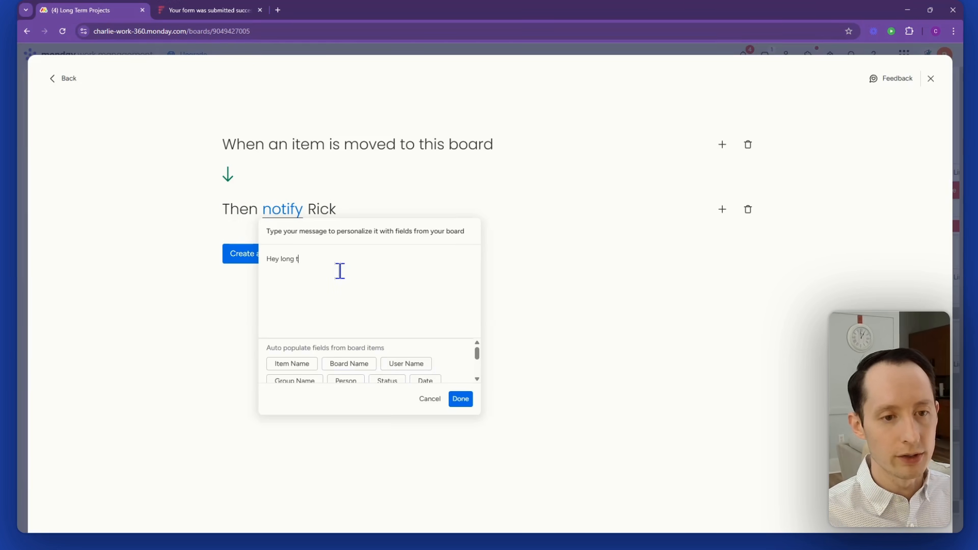
pyautogui.write('erm project ')
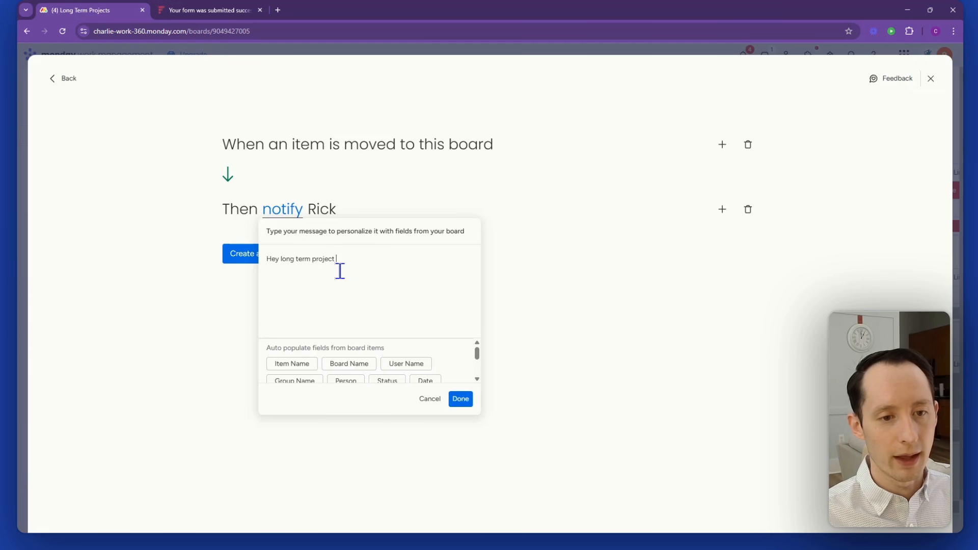
pyautogui.write('added')
pyautogui.click(461, 399)
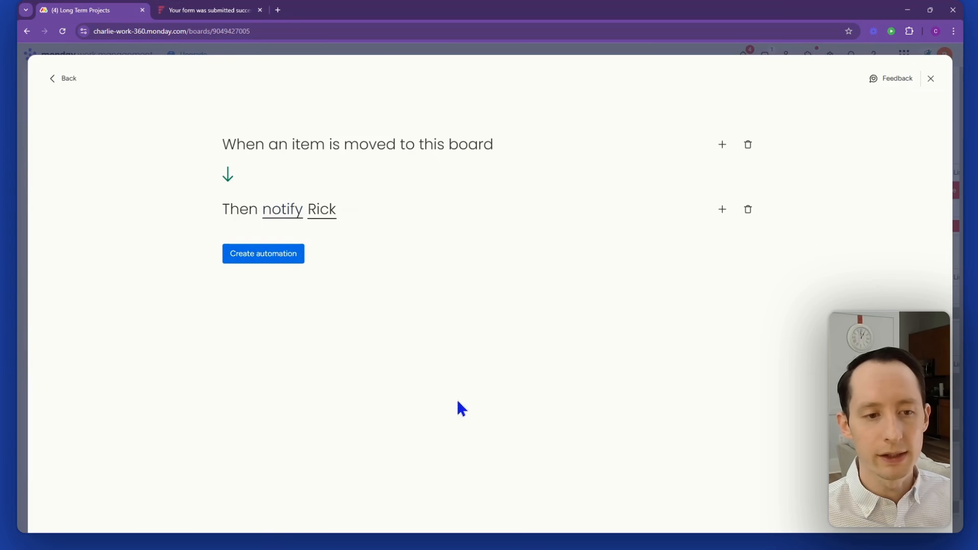
pyautogui.click(284, 259)
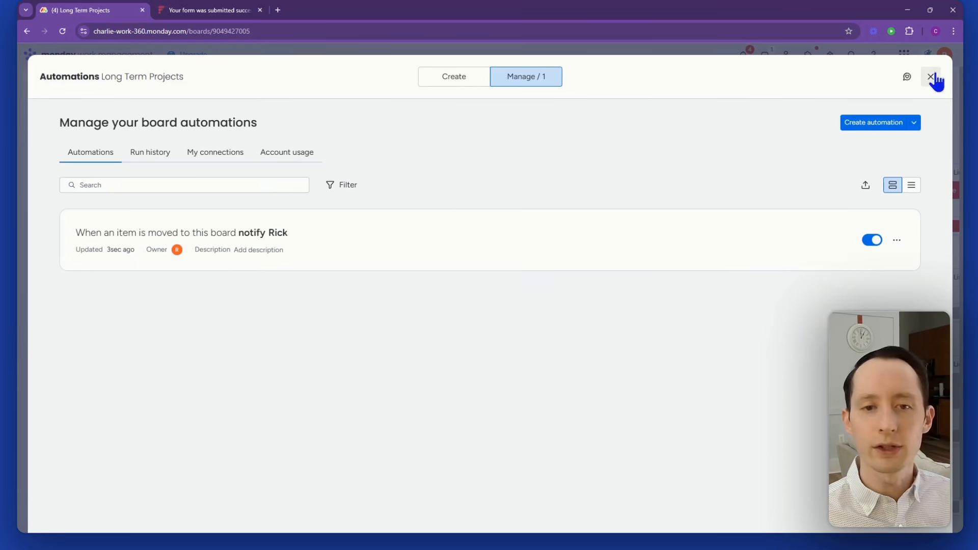
pyautogui.click(933, 77)
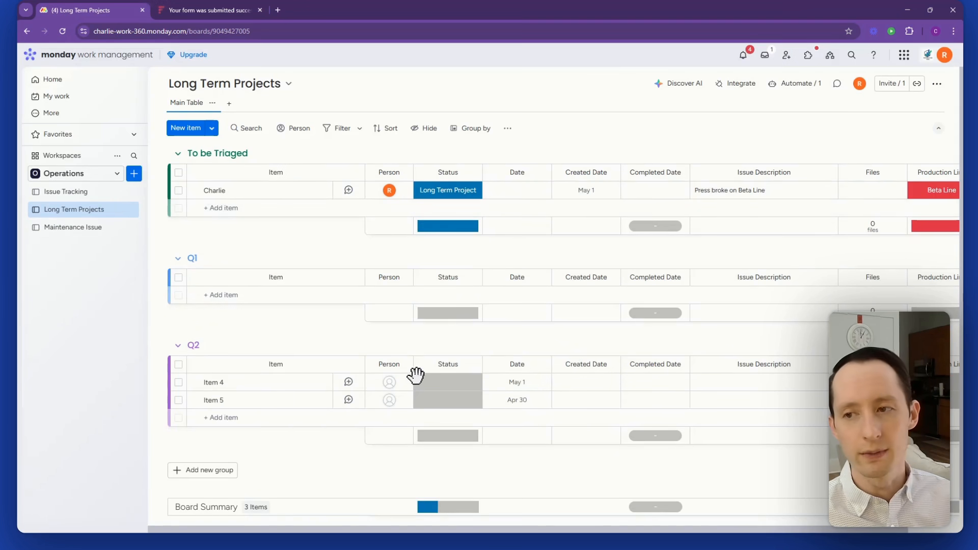
# - On the Issue Tracking board, set the status of Item 5 in the In process group to Maintenance
pyautogui.moveTo(371, 532)
pyautogui.mouseDown()
pyautogui.moveTo(421, 532)
pyautogui.moveTo(369, 531)
pyautogui.mouseUp()
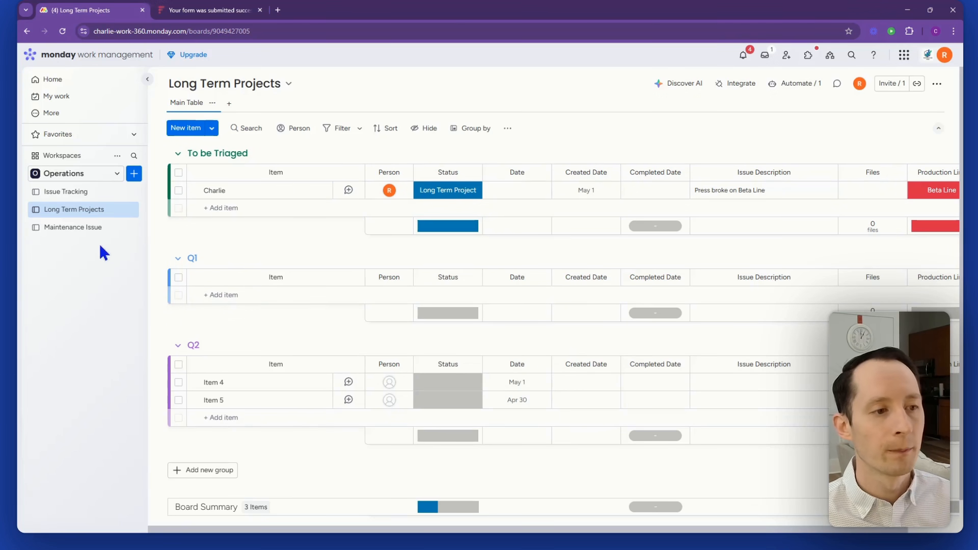
pyautogui.click(87, 197)
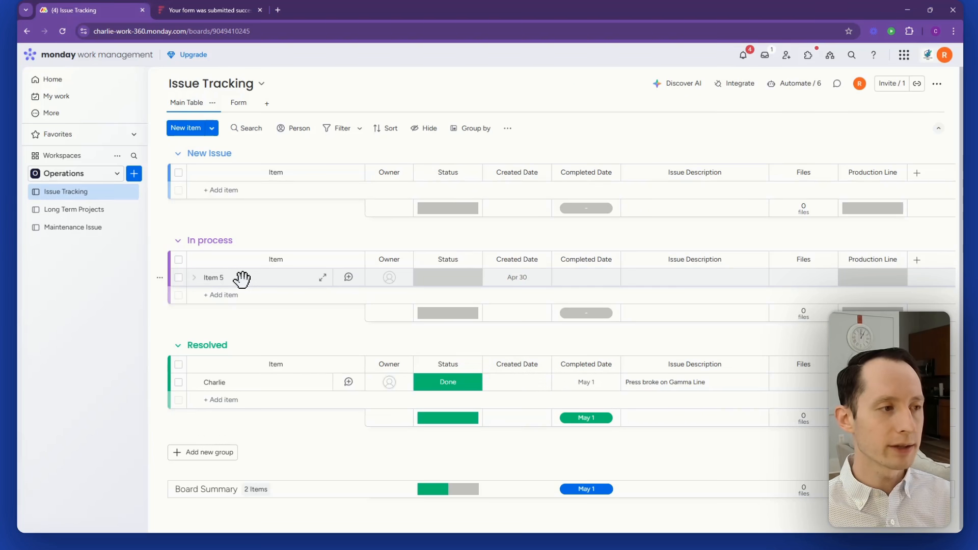
pyautogui.click(456, 279)
pyautogui.click(461, 410)
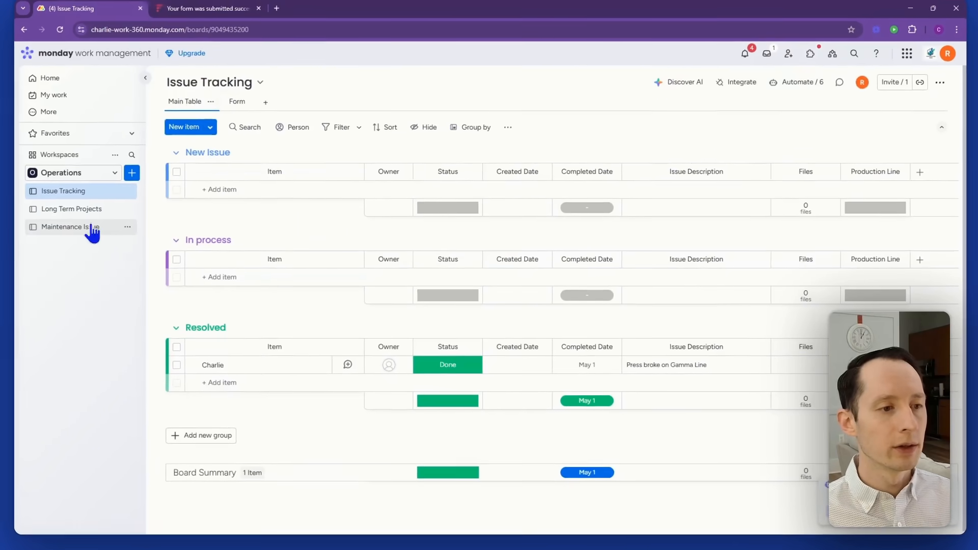
# - On the Maintenance Issue board, assign a suggested person to Item 5 in the To be Triaged group
pyautogui.click(89, 227)
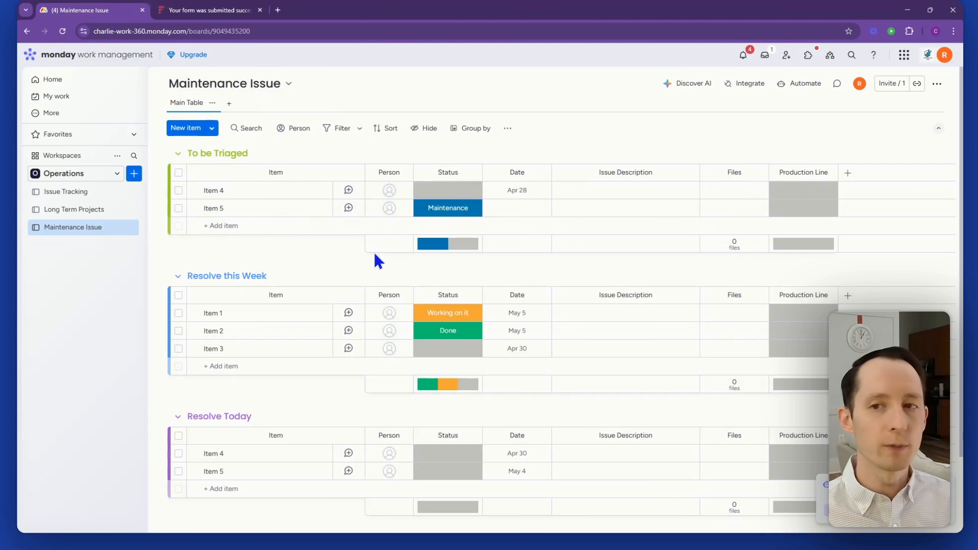
pyautogui.click(389, 209)
pyautogui.click(344, 293)
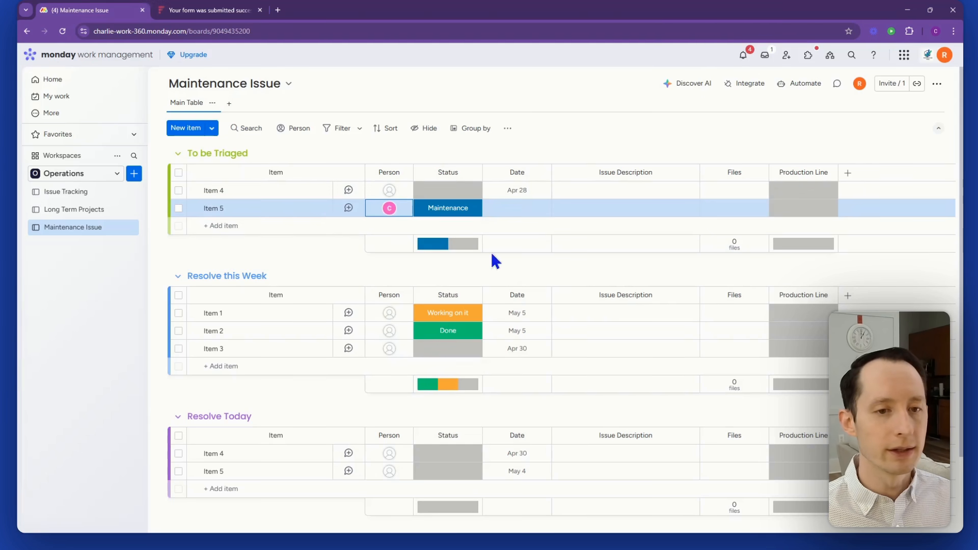
pyautogui.click(346, 254)
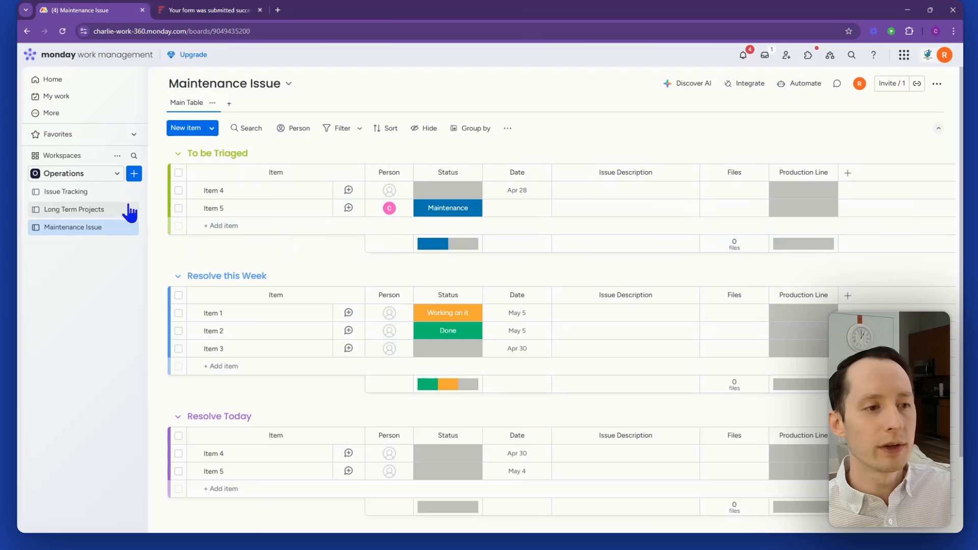
# - Review the Issue Tracking board's issue reporting form and its main table
pyautogui.click(115, 192)
pyautogui.click(251, 103)
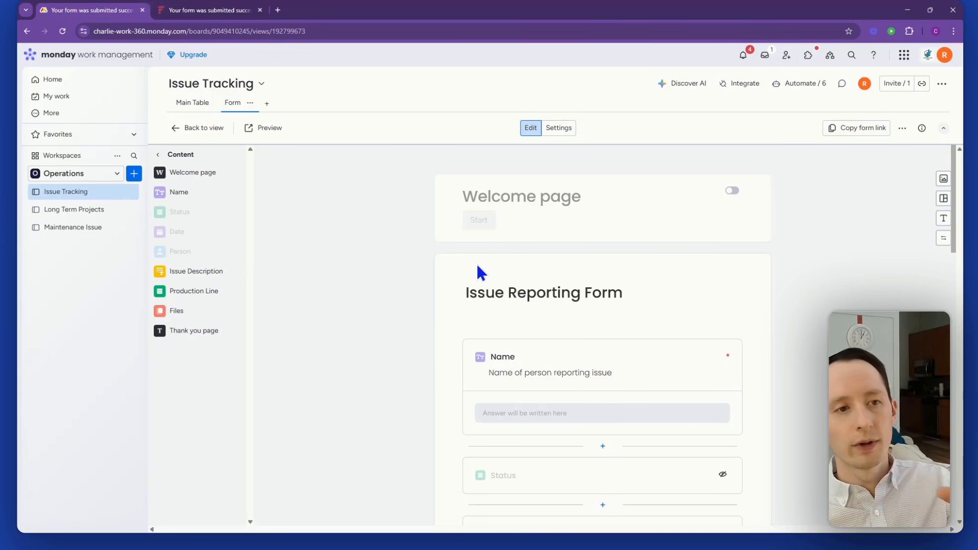
pyautogui.click(195, 105)
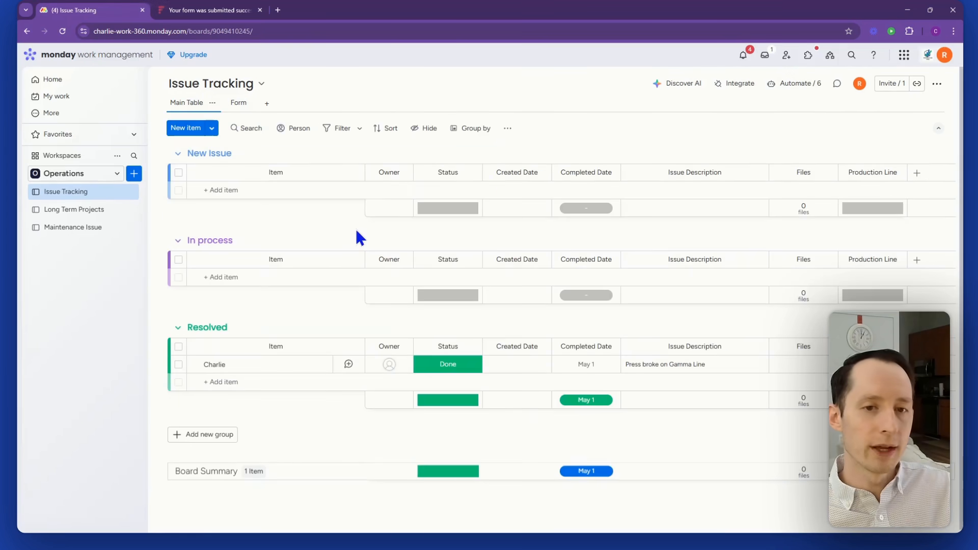